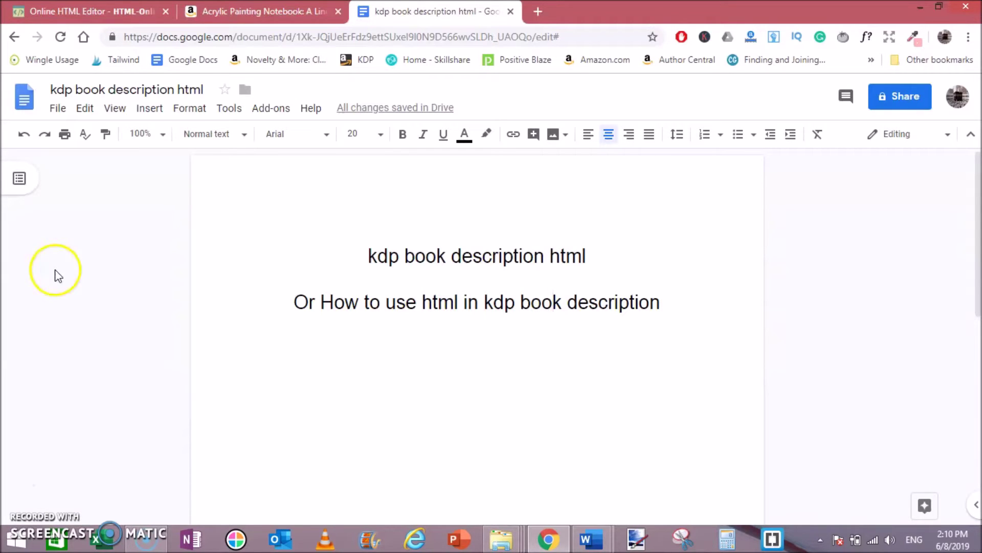
- Examine the formatting of the Acrylic Painting Notebook description on Amazon: heading, bold phrases, italic subheading and bulleted specifications
{"action": "left_click", "coordinate": [256, 11]}
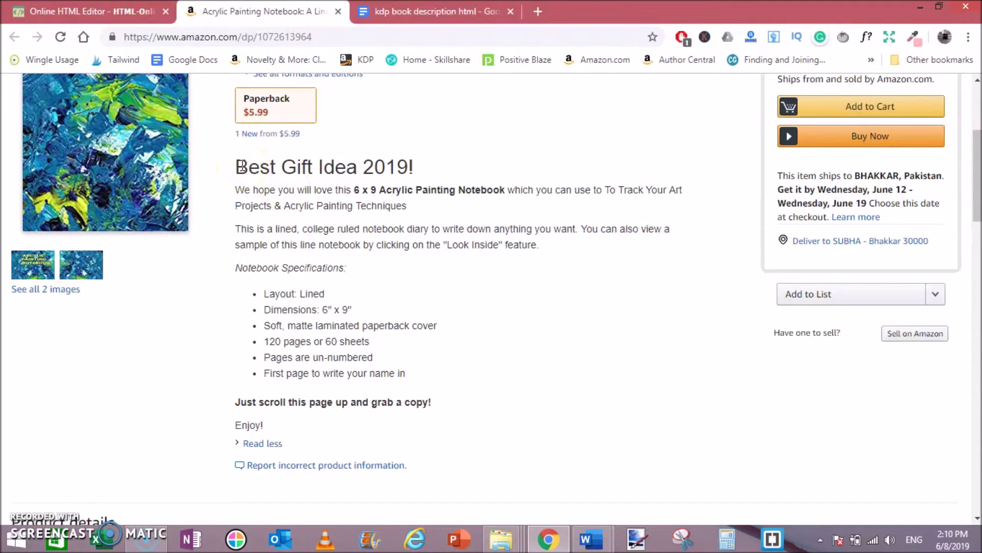
{"action": "left_click_drag", "start_coordinate": [241, 167], "coordinate": [446, 398]}
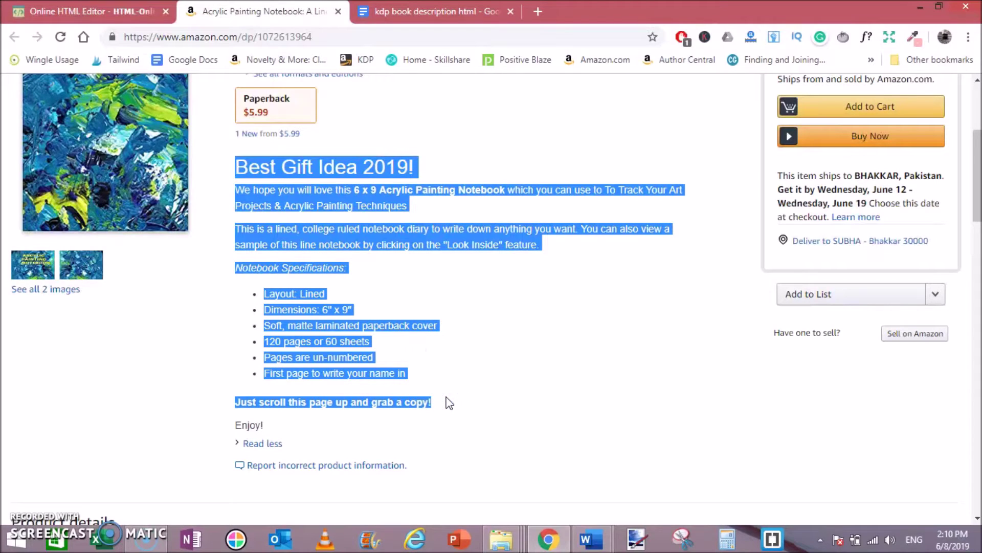
{"action": "left_click", "coordinate": [422, 269]}
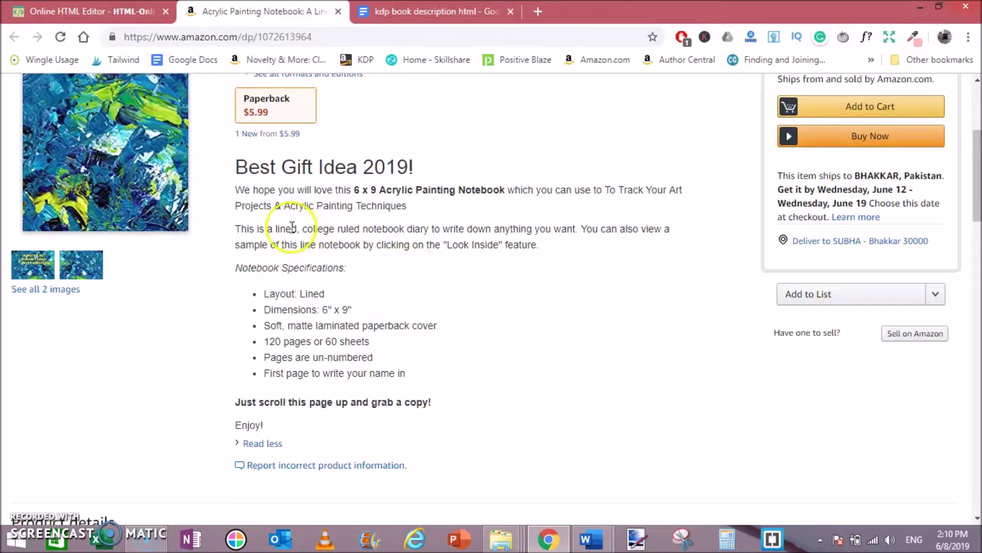
{"action": "left_click_drag", "start_coordinate": [236, 164], "coordinate": [439, 143]}
{"action": "left_click", "coordinate": [404, 191]}
{"action": "left_click_drag", "start_coordinate": [404, 191], "coordinate": [459, 191]}
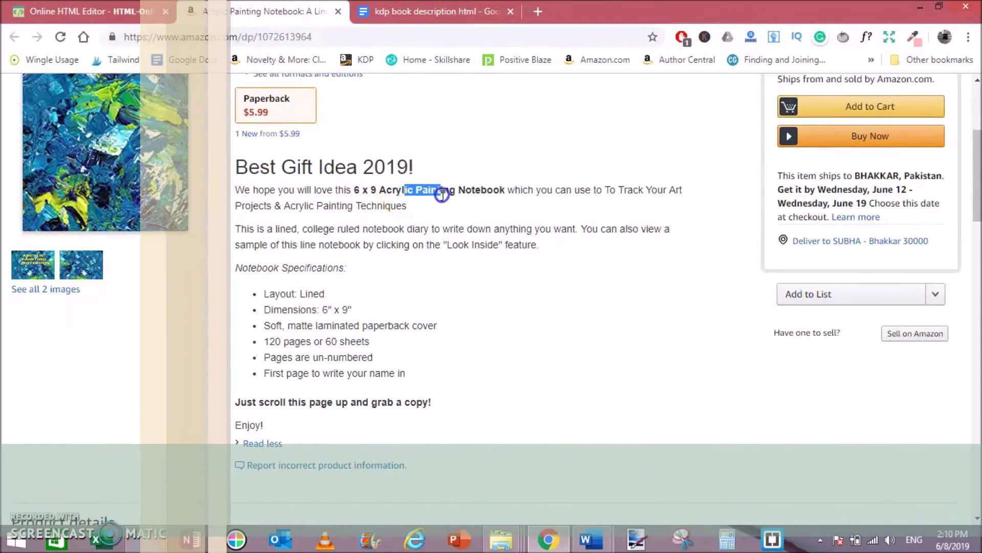
{"action": "left_click", "coordinate": [407, 208]}
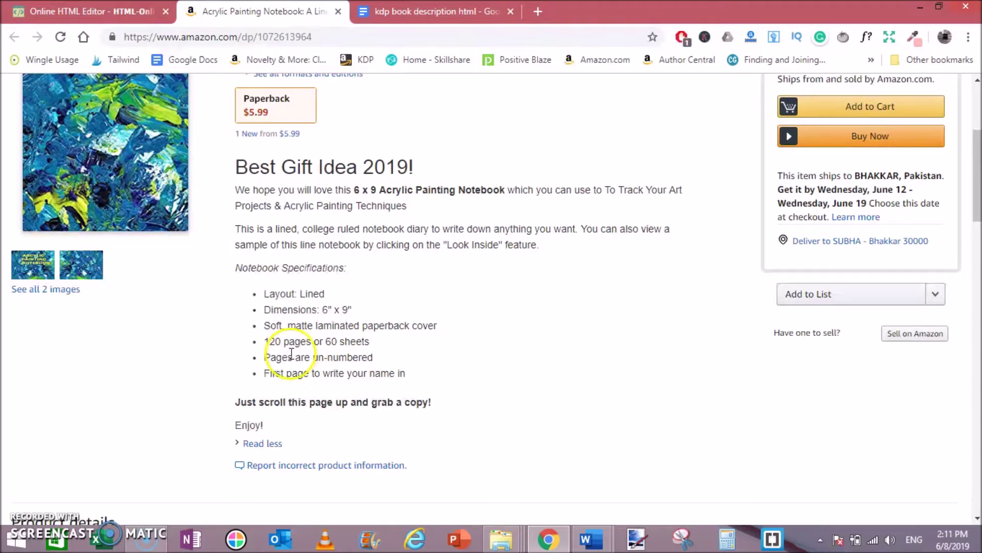
{"action": "left_click_drag", "start_coordinate": [242, 267], "coordinate": [341, 263]}
{"action": "left_click_drag", "start_coordinate": [265, 294], "coordinate": [409, 371]}
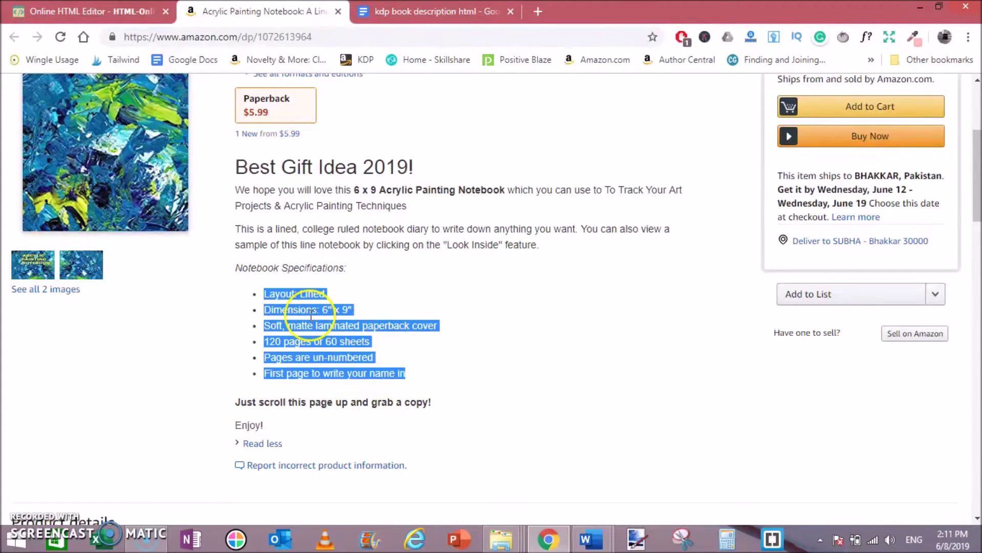
{"action": "left_click", "coordinate": [333, 422]}
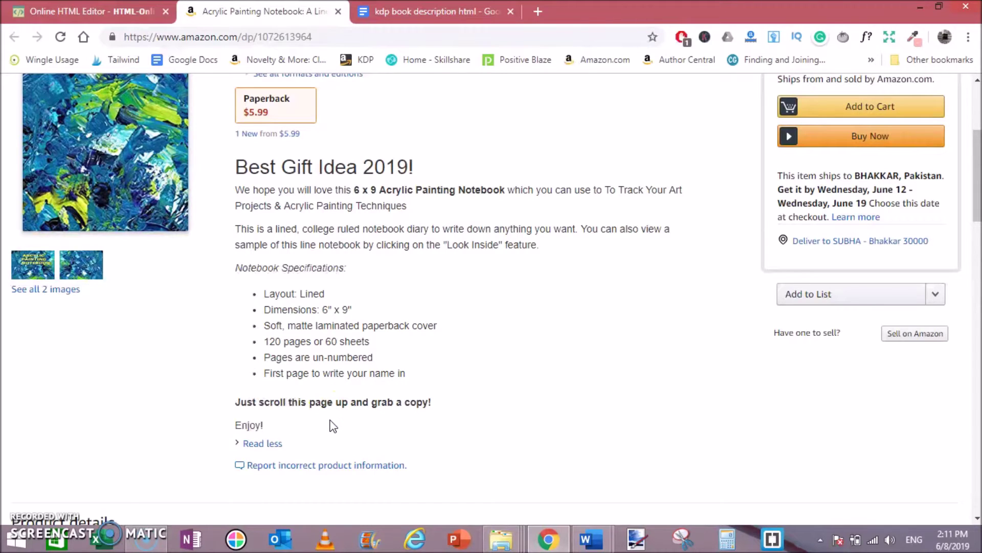
{"action": "left_click", "coordinate": [249, 407]}
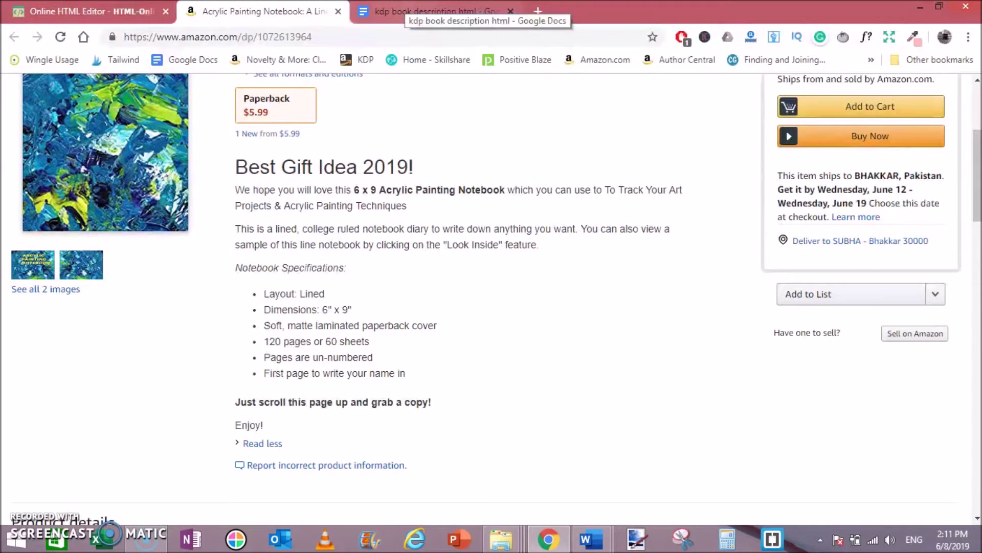
- Search the web for "HTML EDITOR ONLINE" in a new browser tab
{"action": "left_click", "coordinate": [123, 11]}
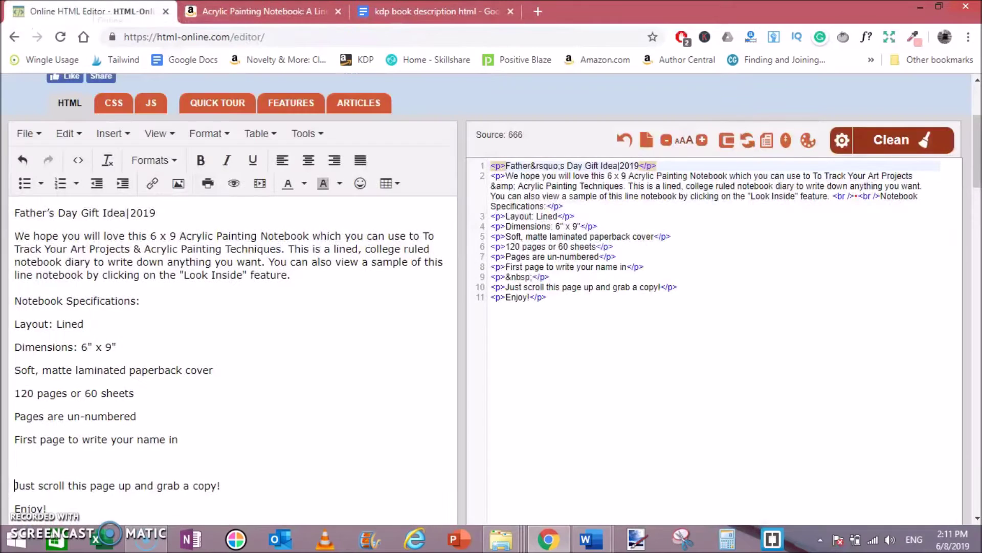
{"action": "scroll", "coordinate": [977, 105], "scroll_direction": "up", "scroll_amount": 4}
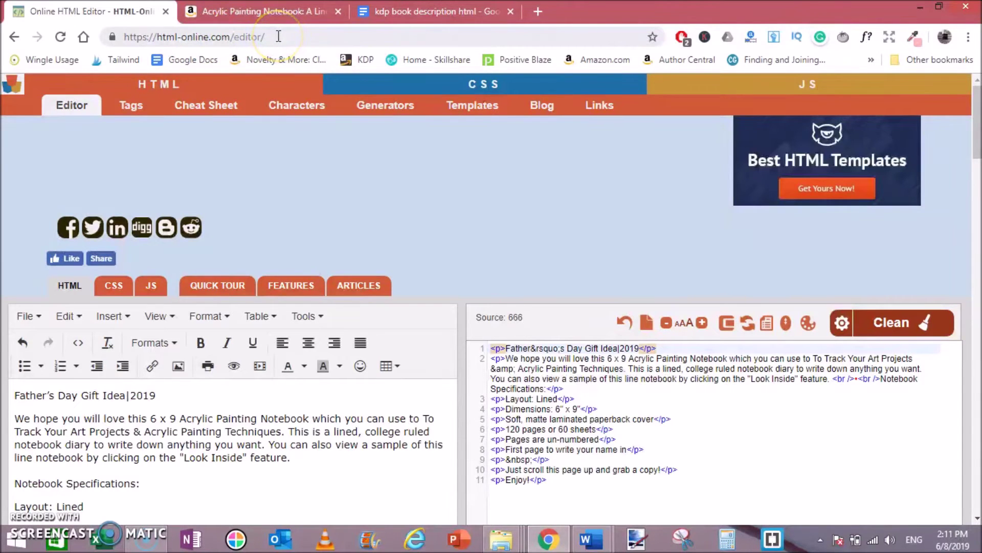
{"action": "key", "text": "ctrl+t"}
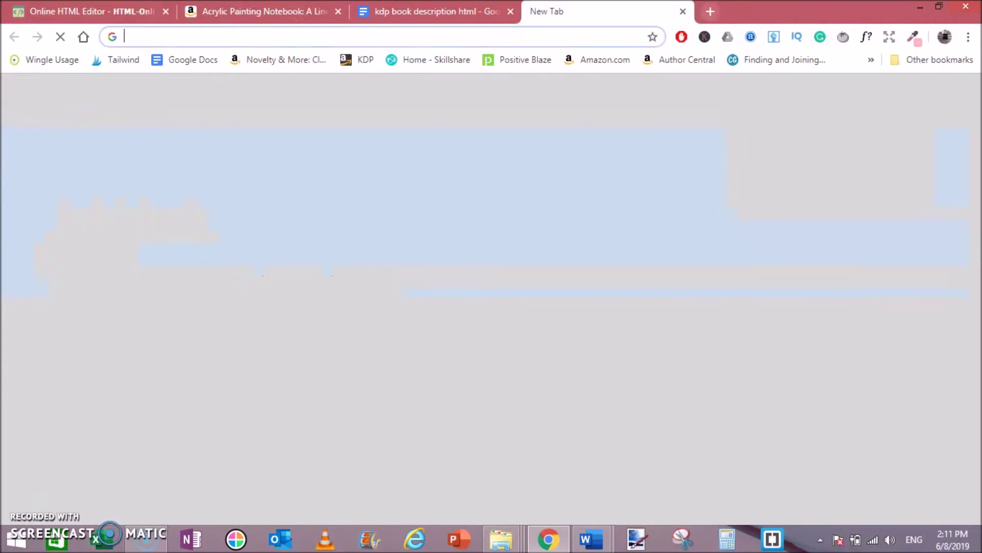
{"action": "type", "text": "htbm"}
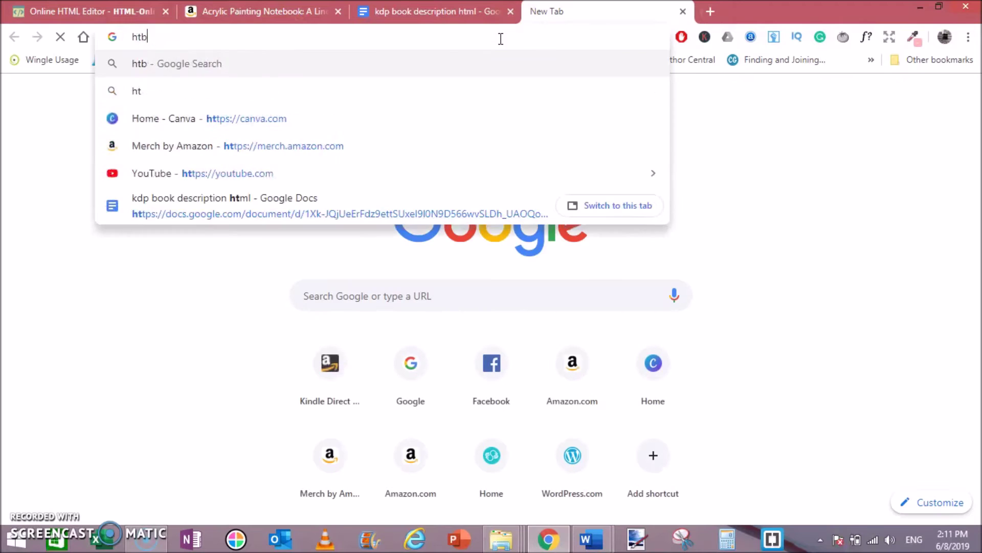
{"action": "key", "text": "BackSpace"}
{"action": "key", "text": "BackSpace"}
{"action": "key", "text": "BackSpace"}
{"action": "type", "text": "tml end"}
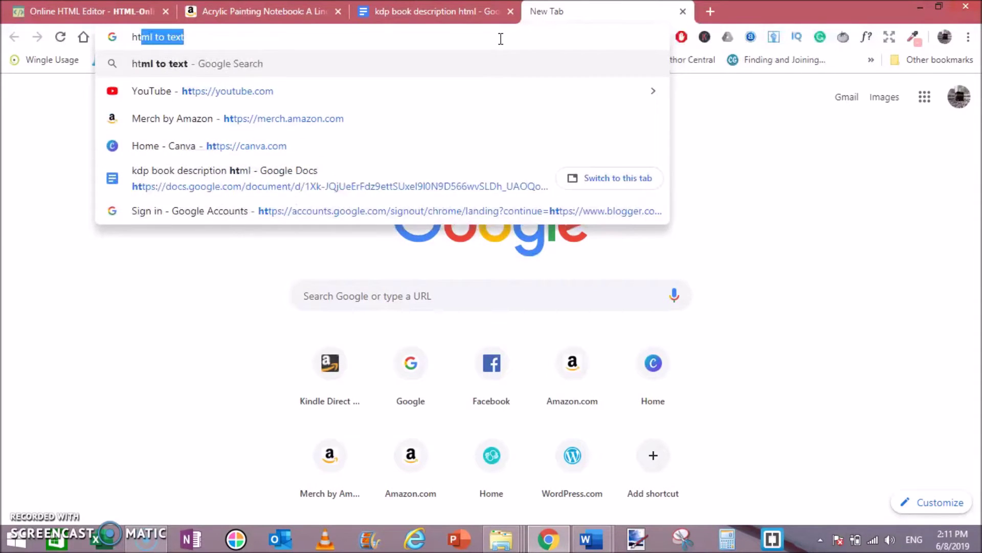
{"action": "key", "text": "BackSpace"}
{"action": "key", "text": "BackSpace"}
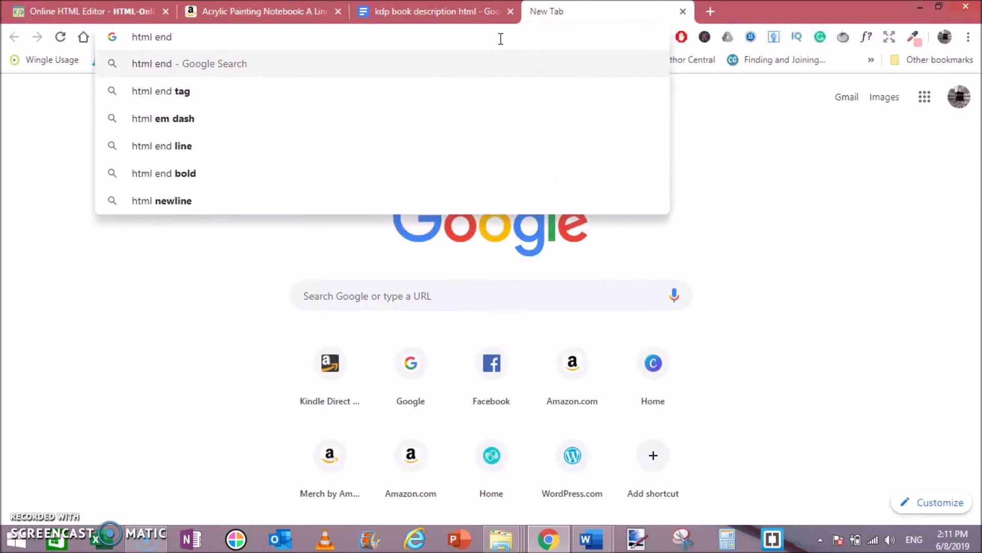
{"action": "type", "text": "diTOR ONLINE"}
{"action": "key", "text": "Return"}
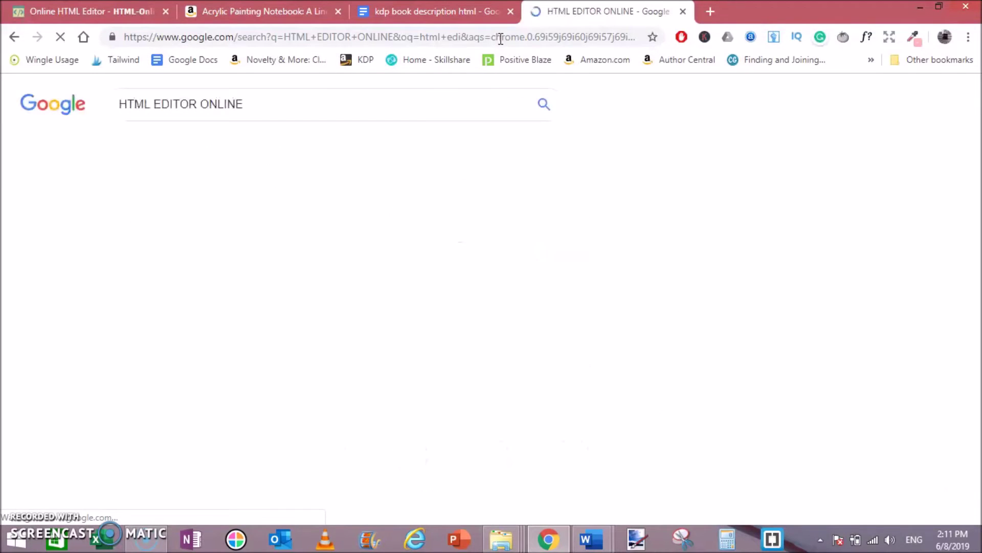
- Open the html-online.com editor from the search results and bring its blank editing area into view
{"action": "left_click", "coordinate": [313, 207]}
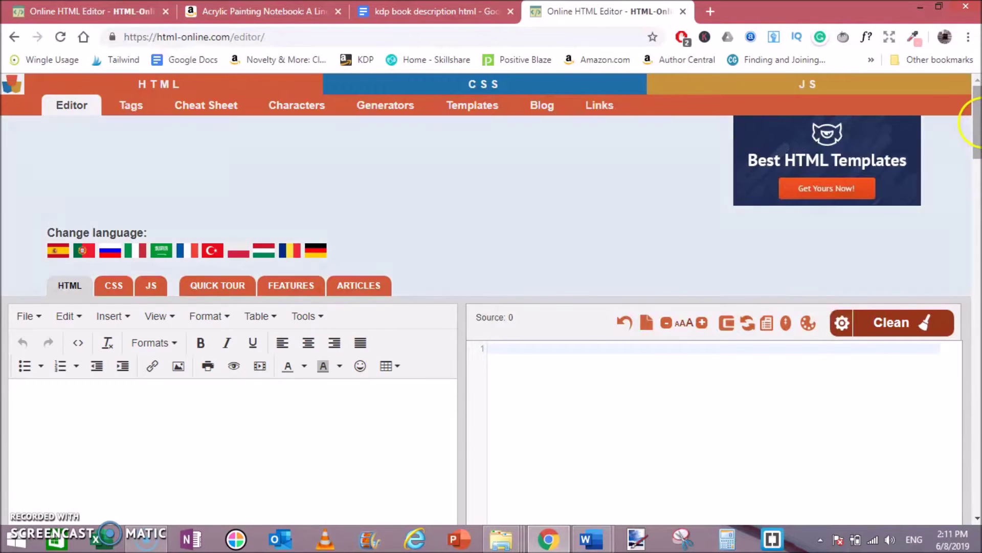
{"action": "left_click_drag", "start_coordinate": [977, 125], "coordinate": [978, 169]}
{"action": "scroll", "coordinate": [978, 169], "scroll_direction": "up", "scroll_amount": 1}
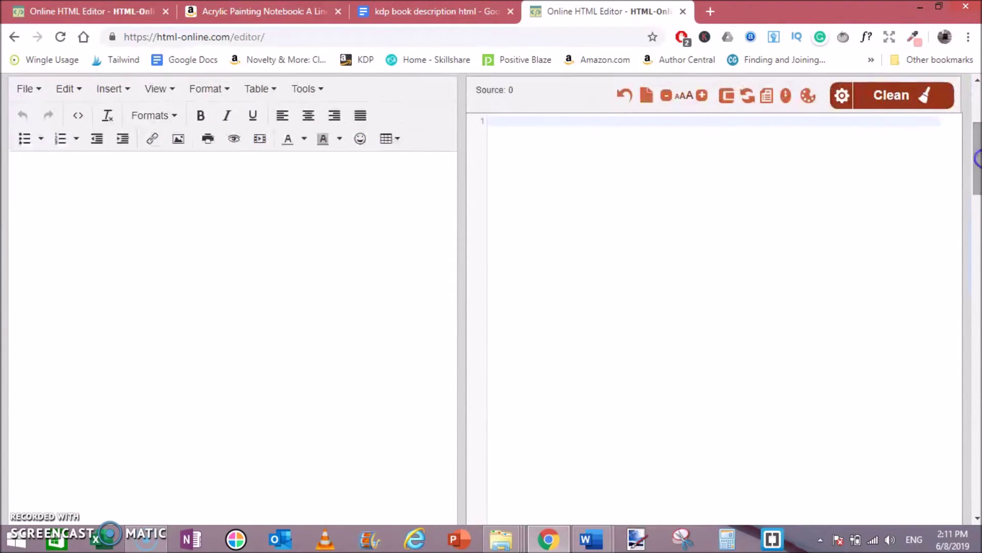
- Copy the entire unformatted notebook description, from "Father's Day Gift Idea|2019" to "Enjoy!", in the already filled HTML editor
{"action": "left_click", "coordinate": [286, 11]}
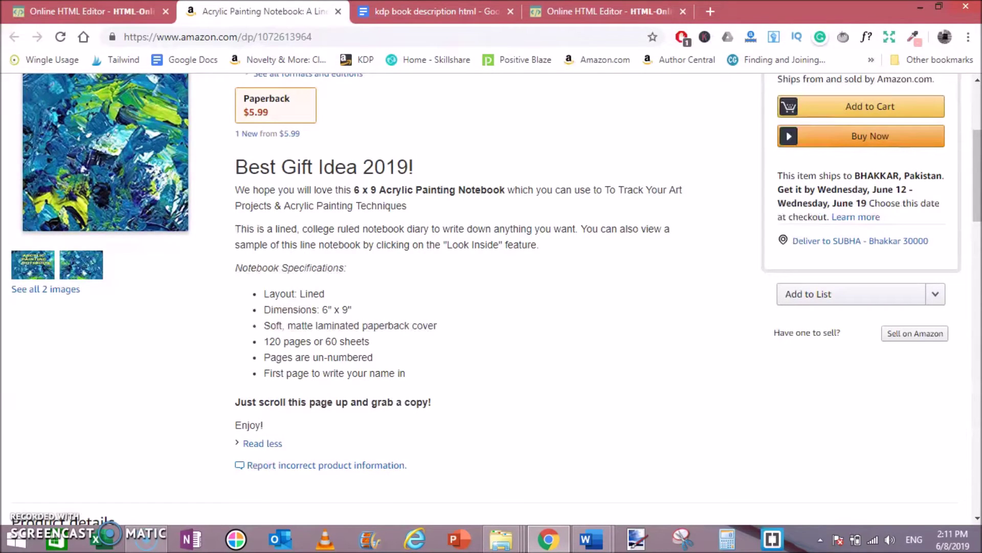
{"action": "left_click", "coordinate": [84, 11]}
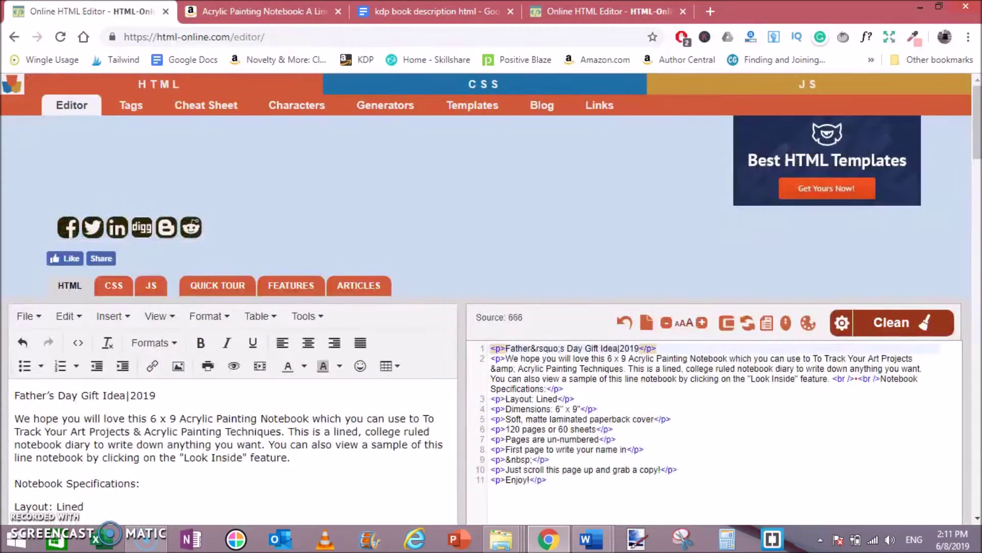
{"action": "scroll", "coordinate": [975, 121], "scroll_direction": "down", "scroll_amount": 5}
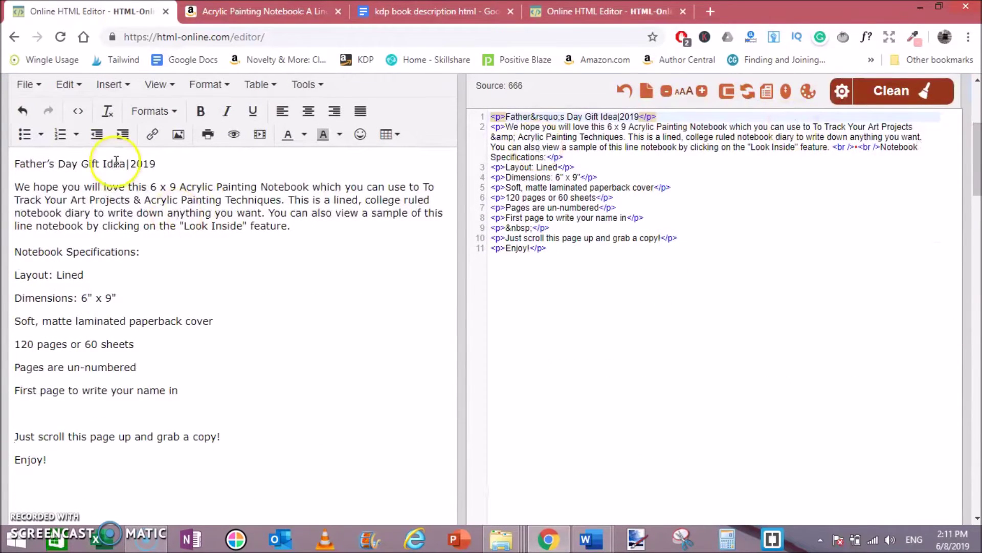
{"action": "left_click_drag", "start_coordinate": [15, 164], "coordinate": [226, 322]}
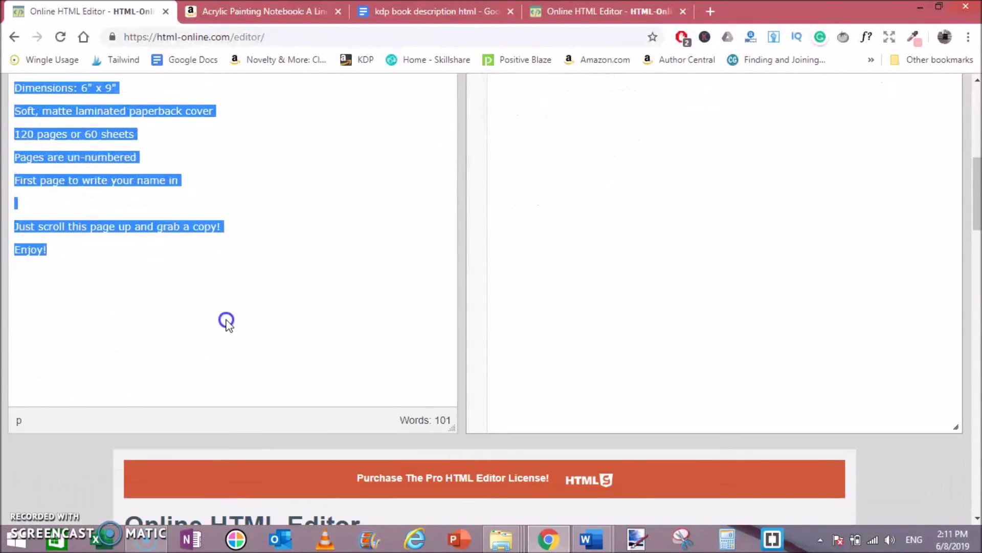
{"action": "right_click", "coordinate": [199, 229]}
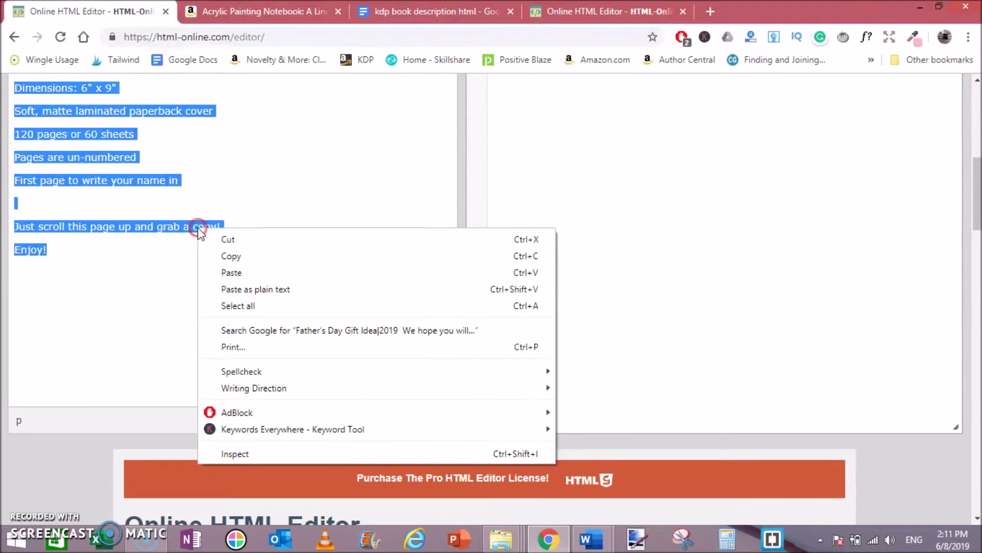
{"action": "left_click", "coordinate": [248, 256]}
- Paste the copied book description into the visual pane of the blank HTML editor
{"action": "left_click", "coordinate": [614, 9]}
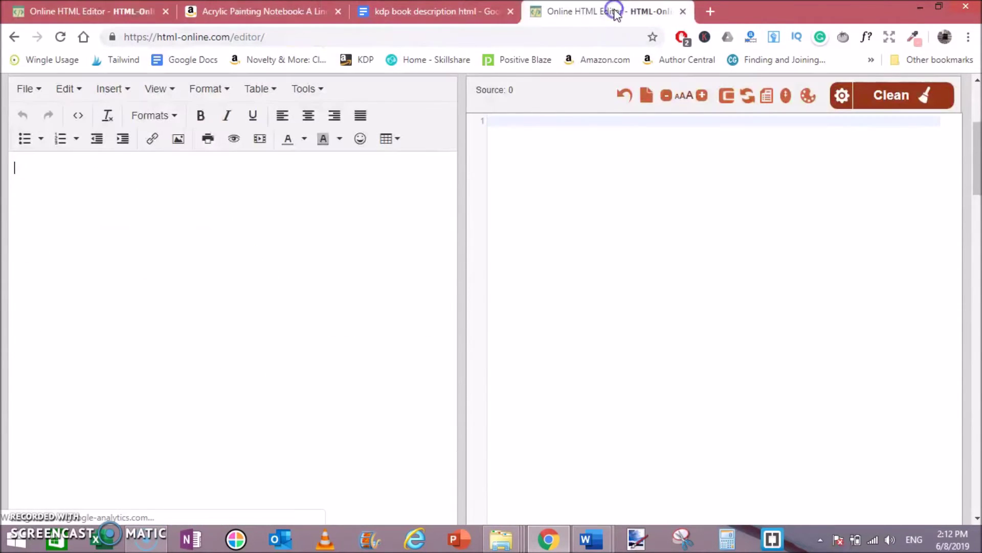
{"action": "mouse_move", "coordinate": [978, 143]}
{"action": "left_mouse_down"}
{"action": "mouse_move", "coordinate": [978, 109]}
{"action": "mouse_move", "coordinate": [981, 138]}
{"action": "left_mouse_up"}
{"action": "left_click", "coordinate": [311, 268]}
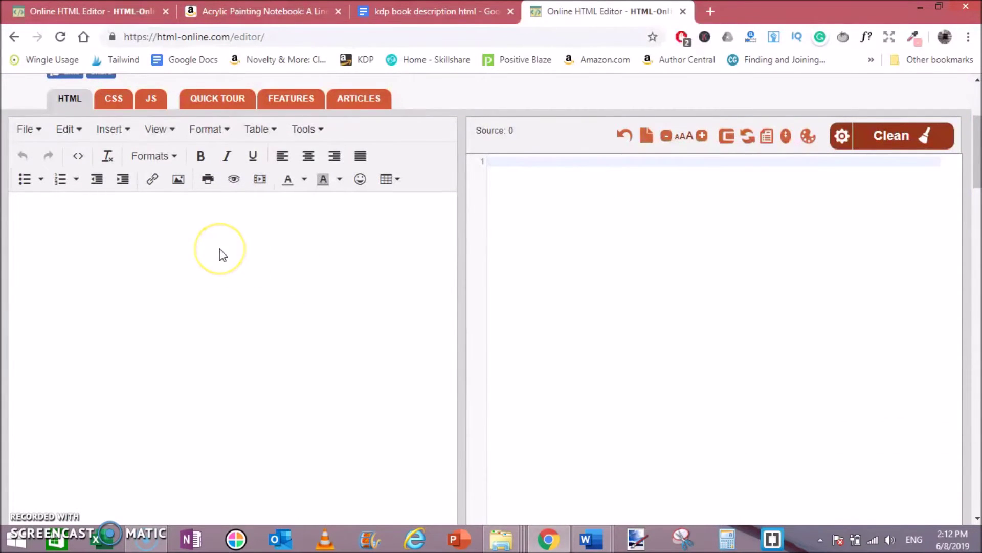
{"action": "key", "text": "ctrl+v"}
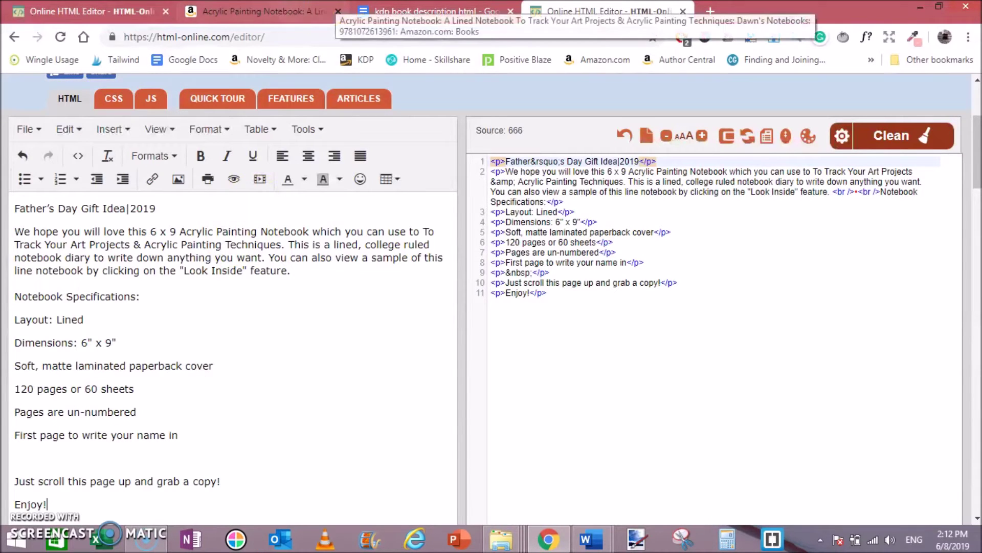
- Format the title line "Father's Day Gift Idea|2019" as Heading 1, following the Amazon listing's heading, and check its tags in the source
{"action": "left_click", "coordinate": [307, 11]}
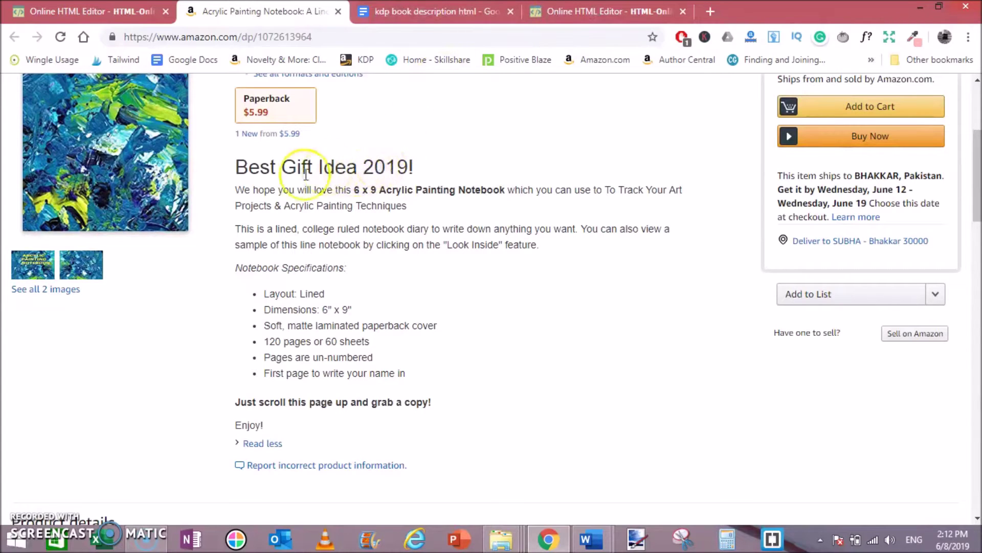
{"action": "left_click_drag", "start_coordinate": [236, 167], "coordinate": [427, 162]}
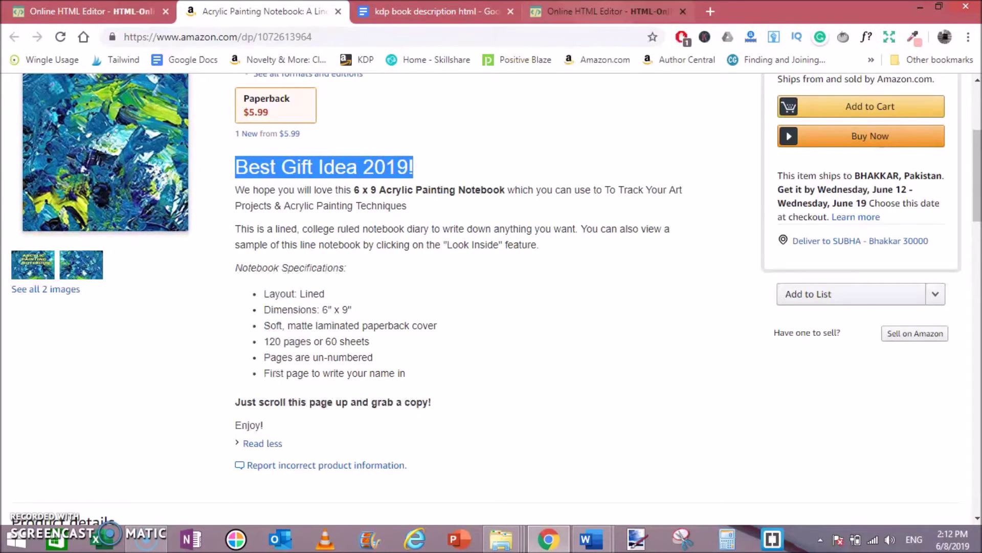
{"action": "left_click", "coordinate": [553, 11]}
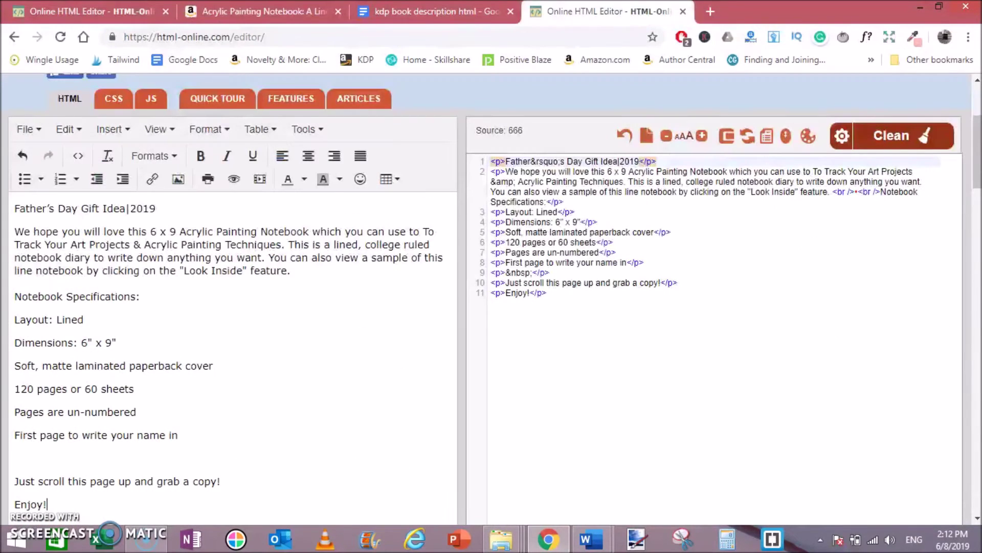
{"action": "triple_click", "coordinate": [121, 207]}
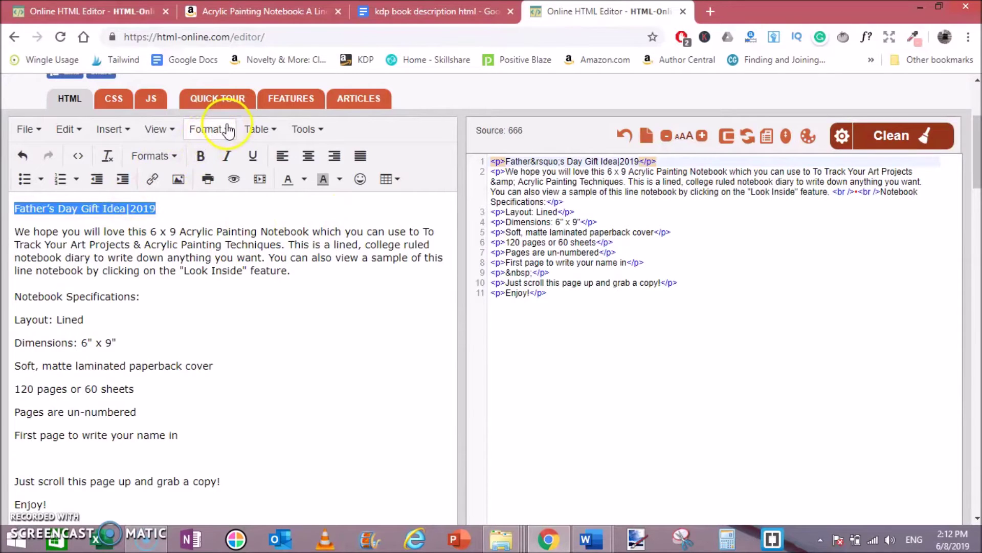
{"action": "left_click", "coordinate": [212, 130]}
{"action": "mouse_move", "coordinate": [269, 294]}
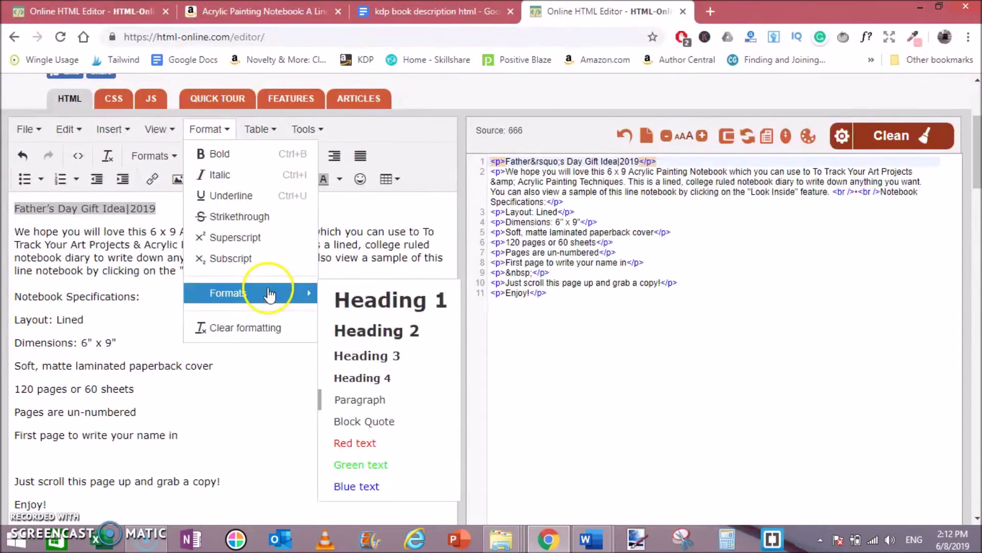
{"action": "left_click", "coordinate": [392, 297]}
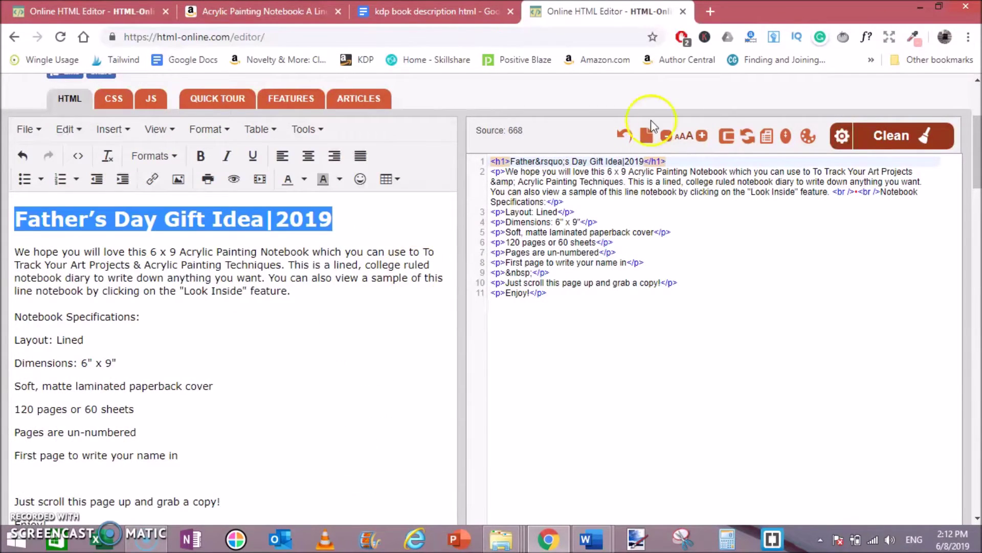
{"action": "left_click", "coordinate": [524, 163]}
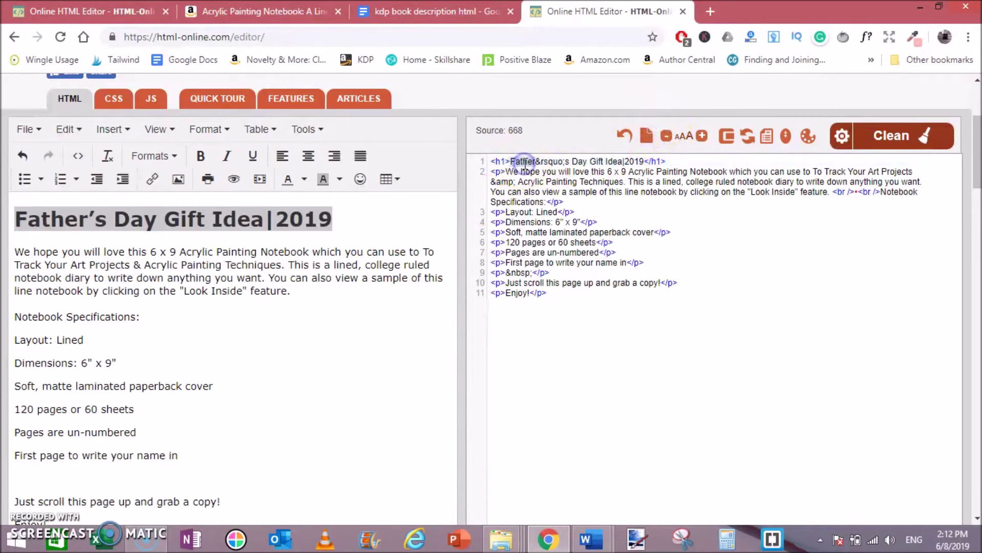
{"action": "left_click", "coordinate": [660, 162]}
- Start a new paragraph before "This is a lined, college ruled notebook diary" in the description
{"action": "left_click", "coordinate": [291, 219]}
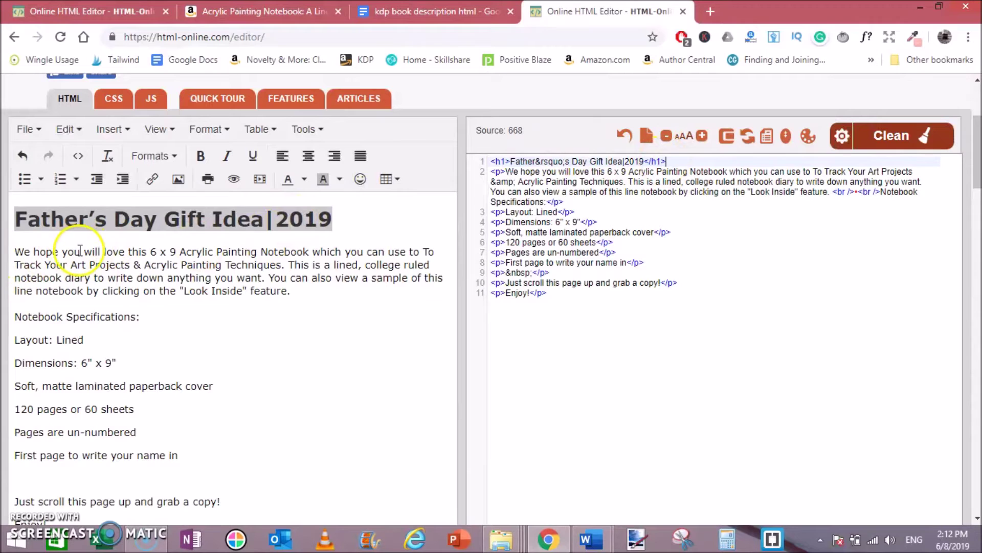
{"action": "left_click", "coordinate": [290, 265]}
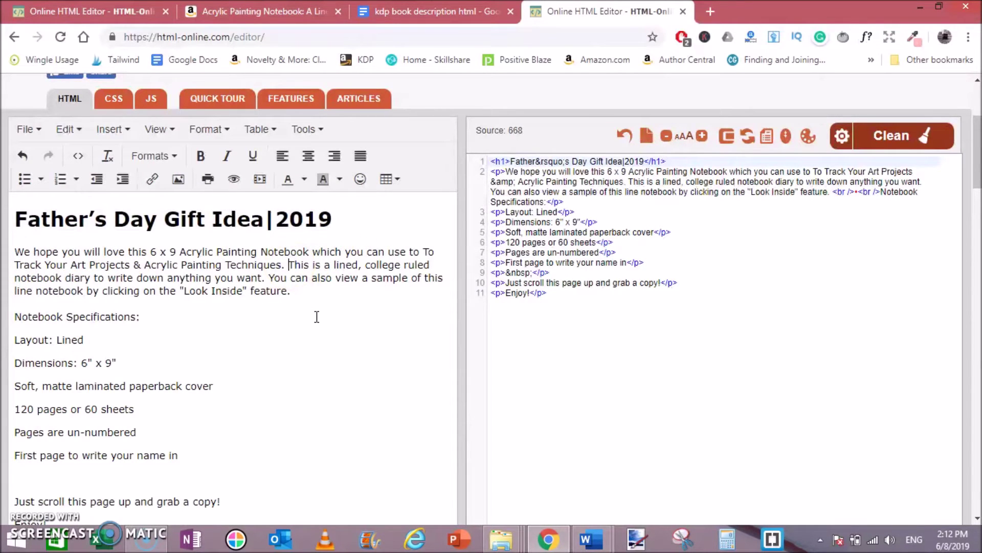
{"action": "key", "text": "Return"}
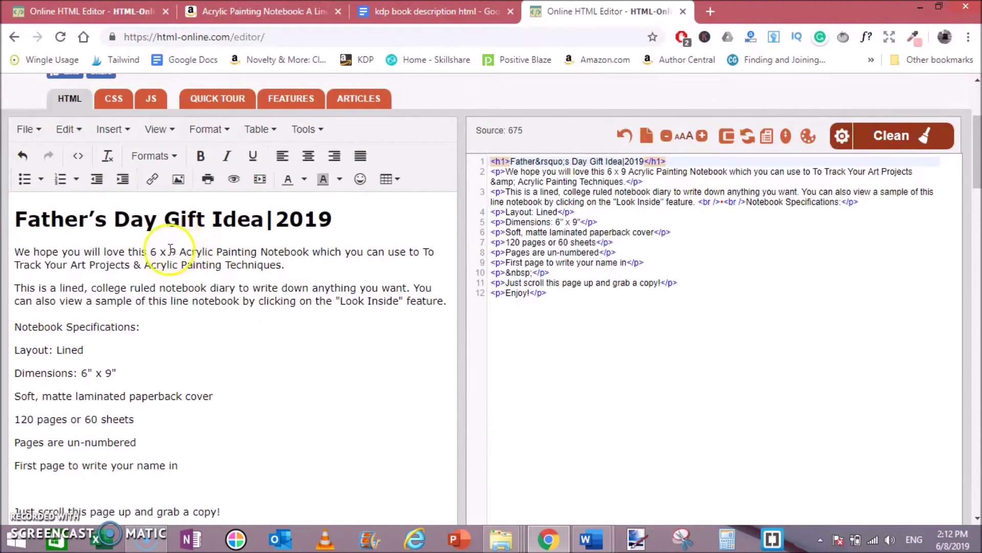
- Make "6 x 9 Acrylic Painting Notebook" in the opening paragraph bold, without underlining
{"action": "left_click_drag", "start_coordinate": [149, 252], "coordinate": [308, 248]}
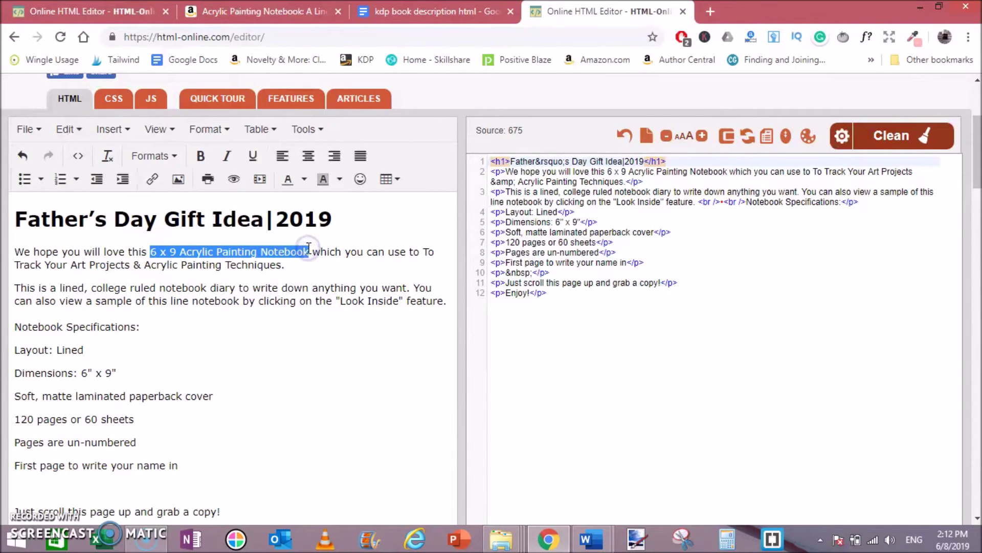
{"action": "left_click", "coordinate": [203, 156]}
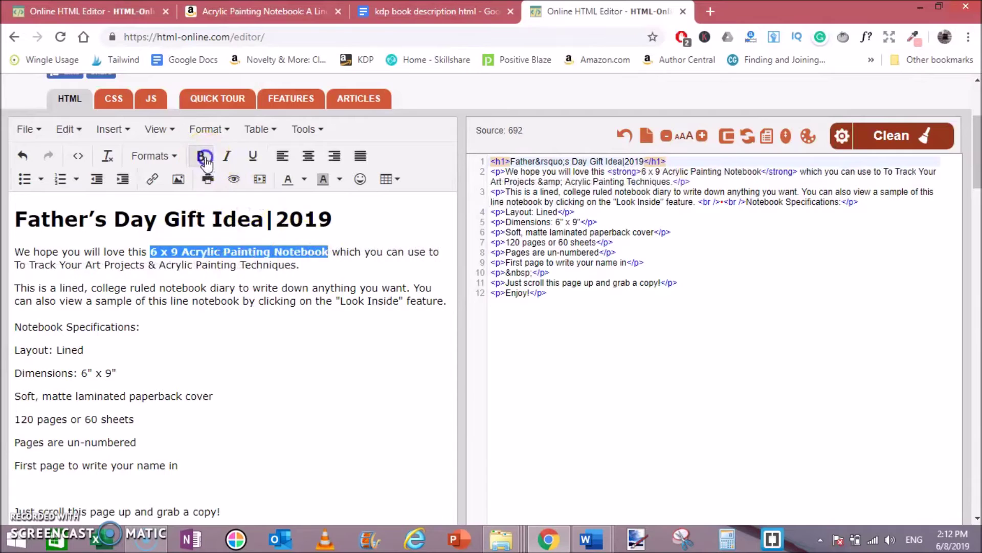
{"action": "left_click", "coordinate": [250, 156]}
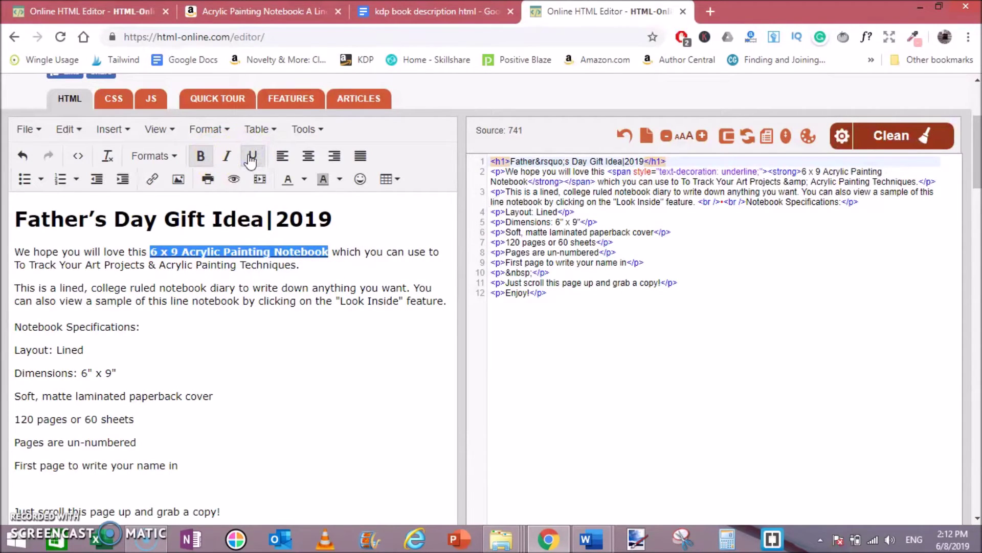
{"action": "left_click", "coordinate": [250, 158]}
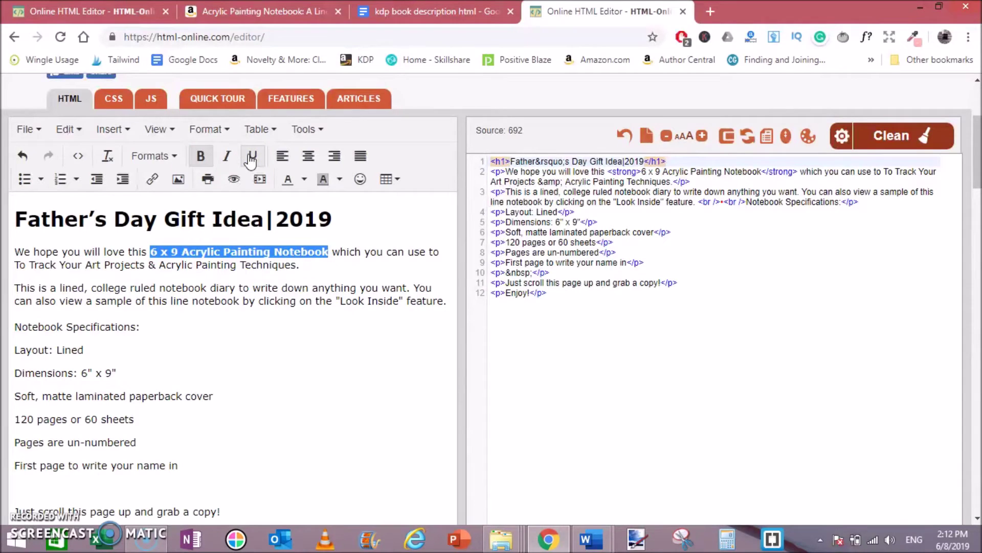
{"action": "left_click", "coordinate": [285, 368]}
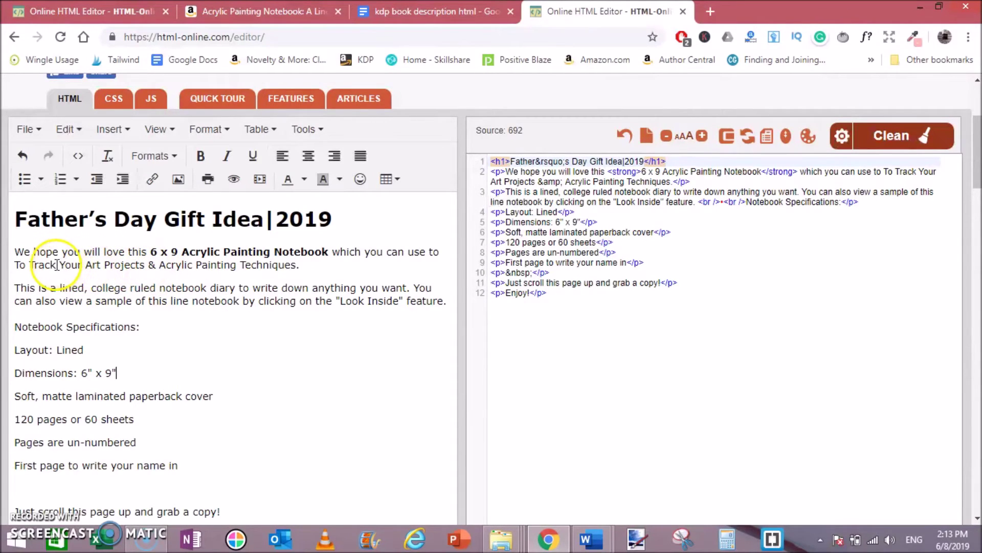
- Italicize "Track Your Art Projects & Acrylic Painting Techniques" in the opening paragraph
{"action": "left_click_drag", "start_coordinate": [30, 265], "coordinate": [232, 266]}
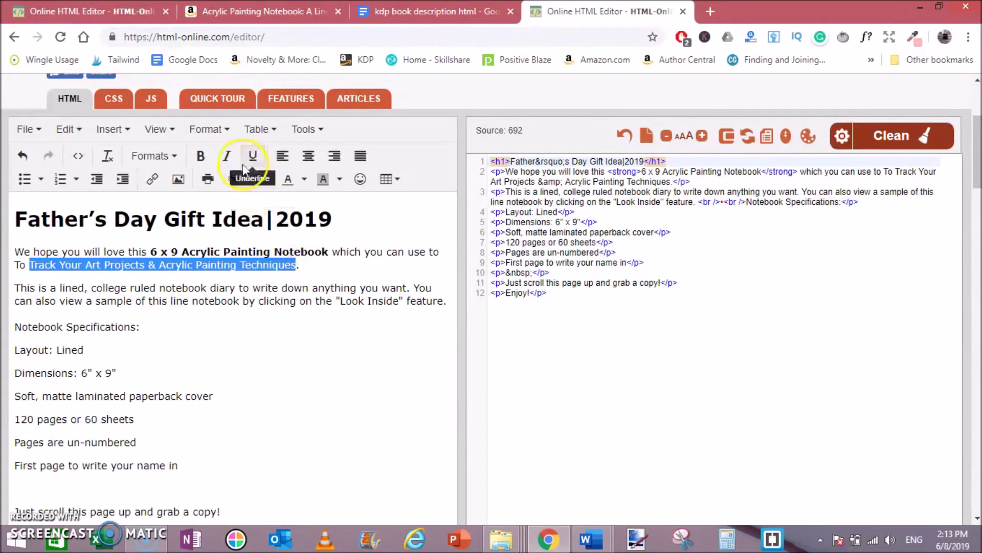
{"action": "left_click", "coordinate": [227, 156]}
{"action": "left_click", "coordinate": [295, 357]}
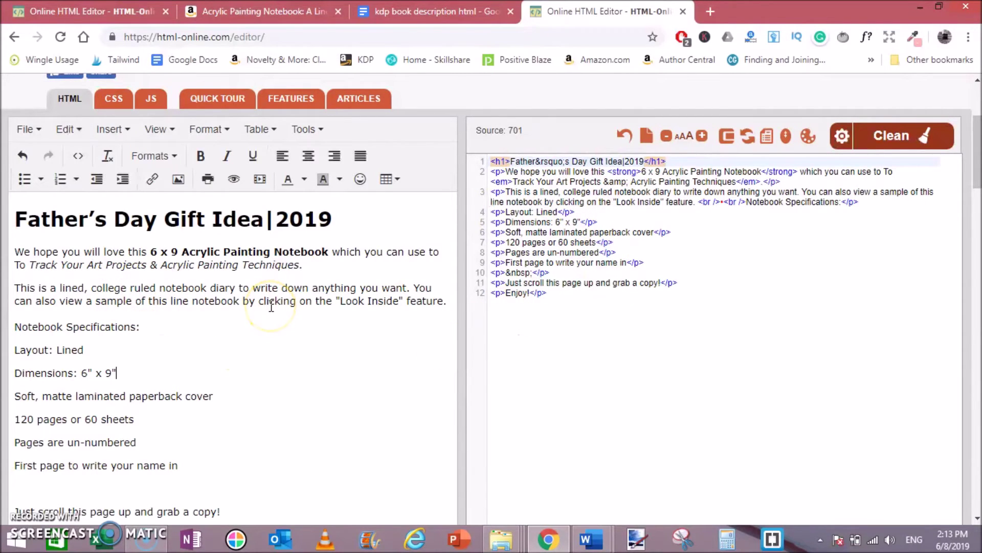
- Make the "Notebook Specifications:" line bold and italic
{"action": "left_click_drag", "start_coordinate": [170, 329], "coordinate": [7, 327]}
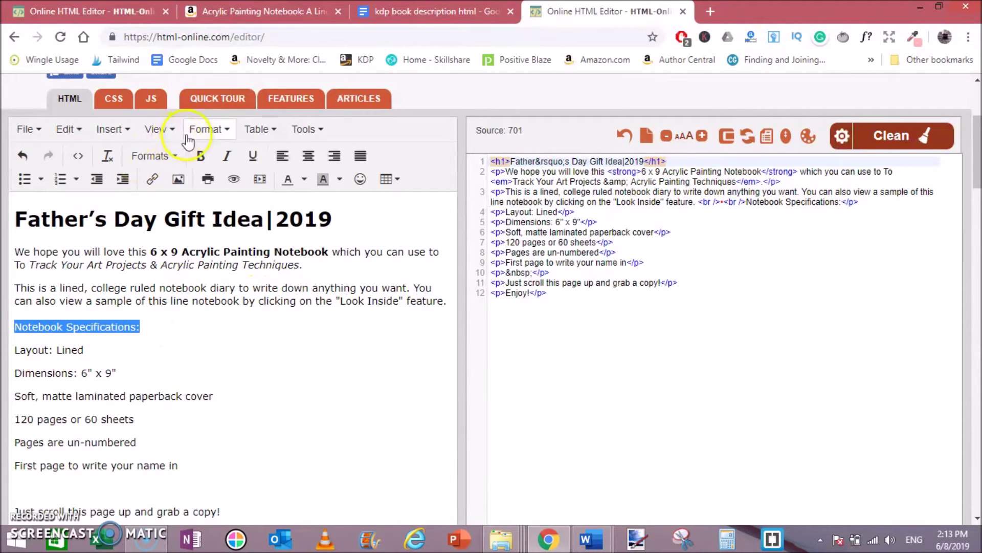
{"action": "left_click", "coordinate": [197, 156]}
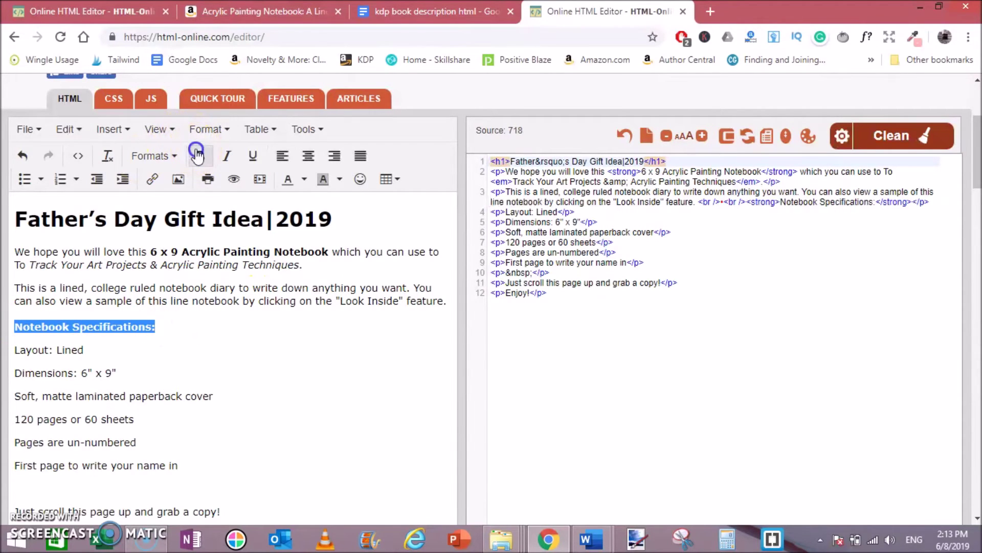
{"action": "left_click", "coordinate": [229, 156]}
{"action": "left_click", "coordinate": [243, 381]}
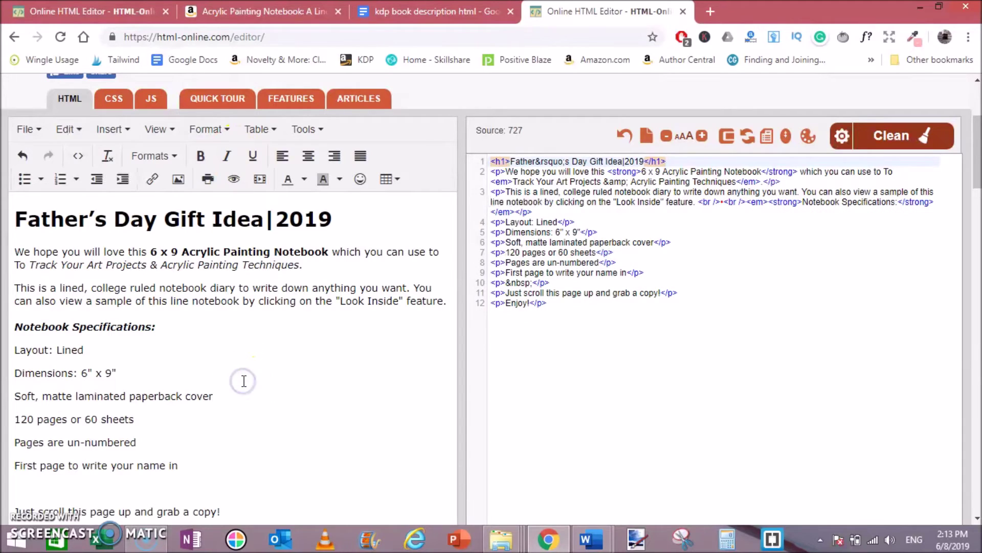
- Turn the six specification lines, "Layout: Lined" to "First page to write your name in", into a Default-style bulleted list, following the Amazon listing
{"action": "left_click_drag", "start_coordinate": [14, 350], "coordinate": [171, 453]}
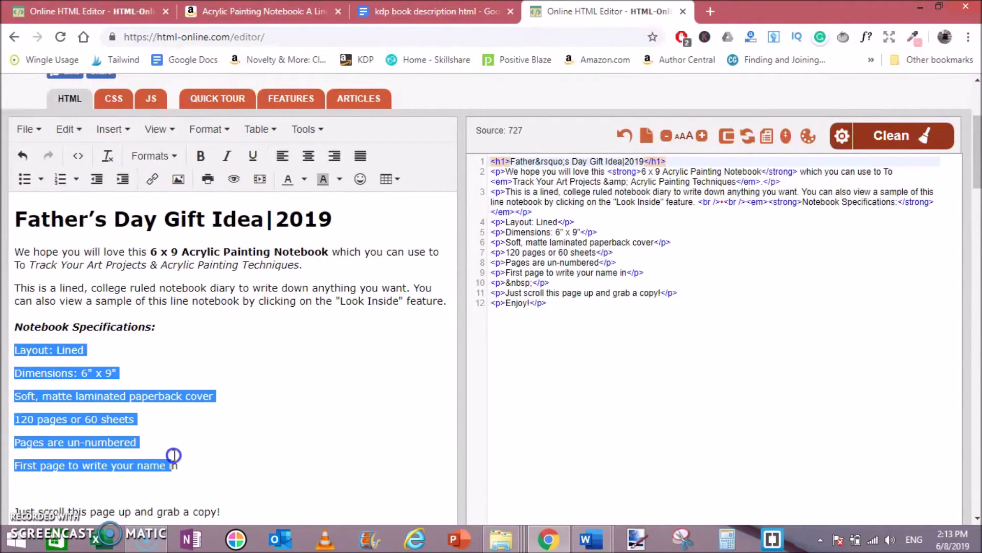
{"action": "left_click_drag", "start_coordinate": [182, 459], "coordinate": [182, 459]}
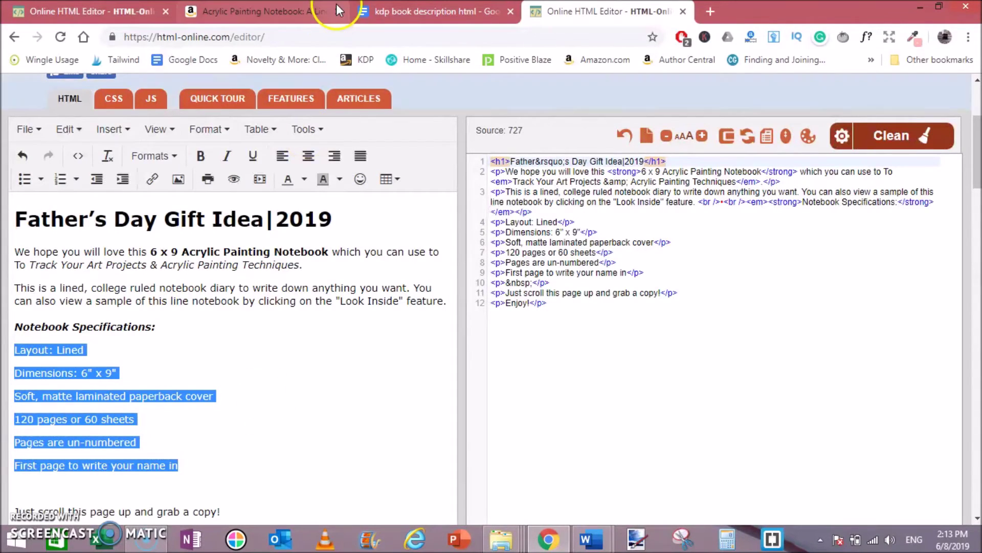
{"action": "left_click", "coordinate": [307, 11]}
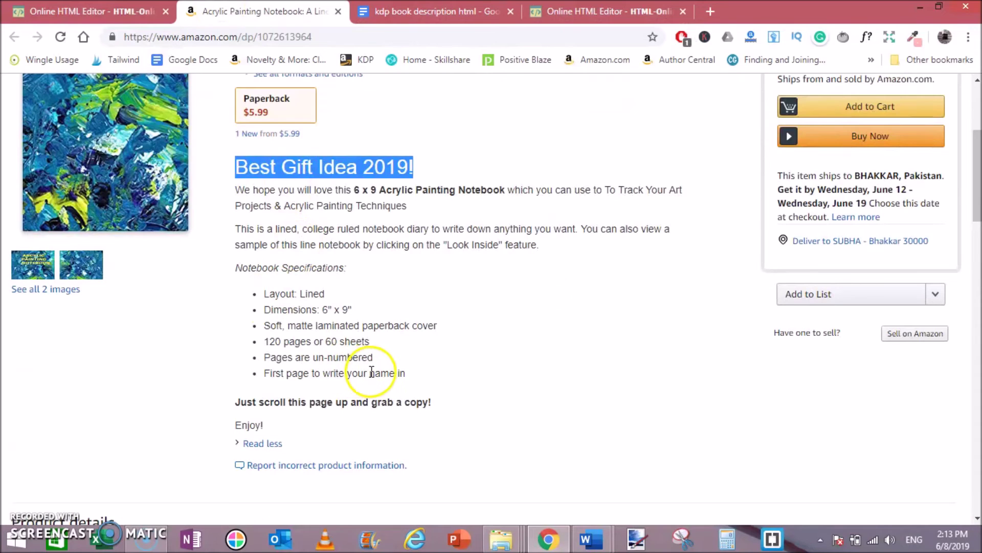
{"action": "left_click", "coordinate": [562, 12]}
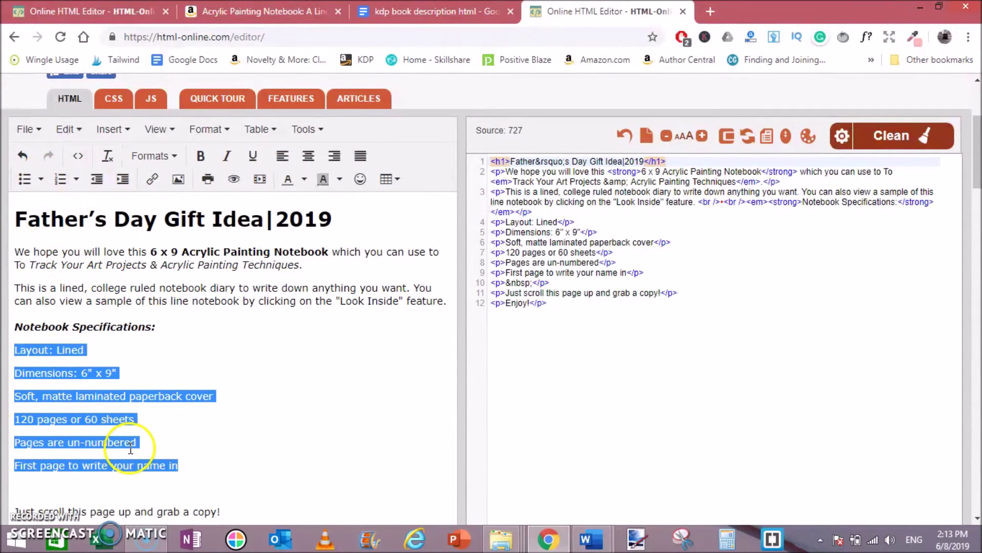
{"action": "left_click", "coordinate": [41, 178]}
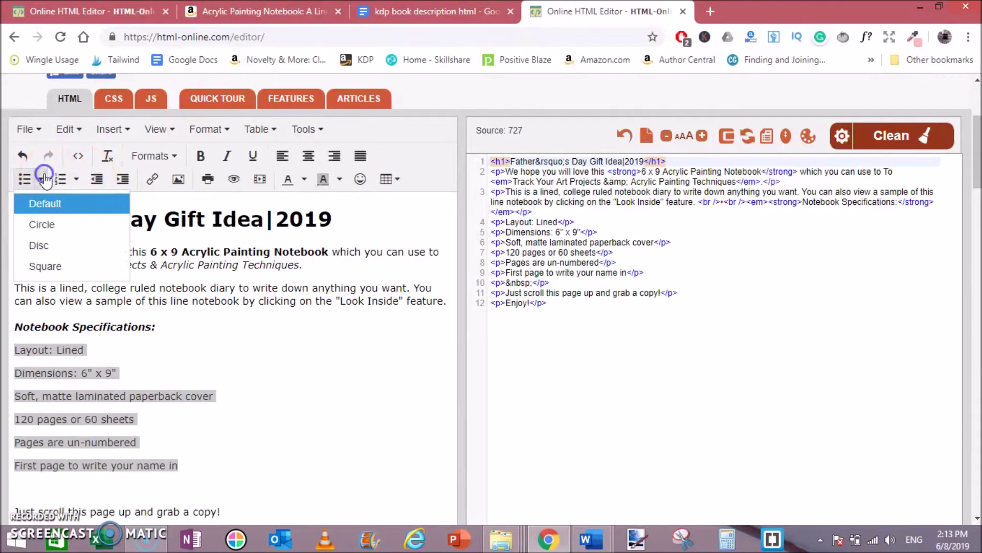
{"action": "left_click", "coordinate": [55, 205]}
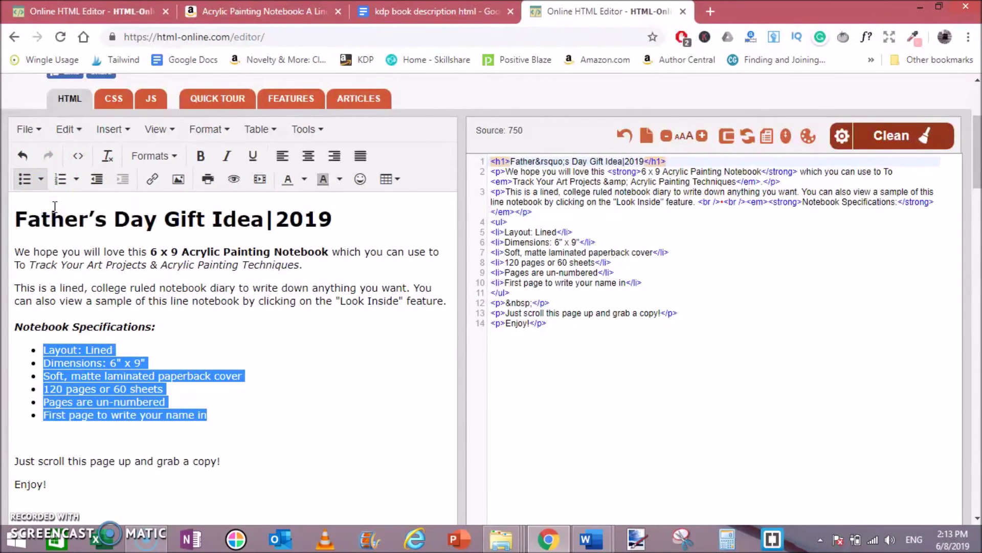
- Try the Circle and Disc bullet styles on the specifications list and set it back to Default
{"action": "left_click", "coordinate": [41, 179]}
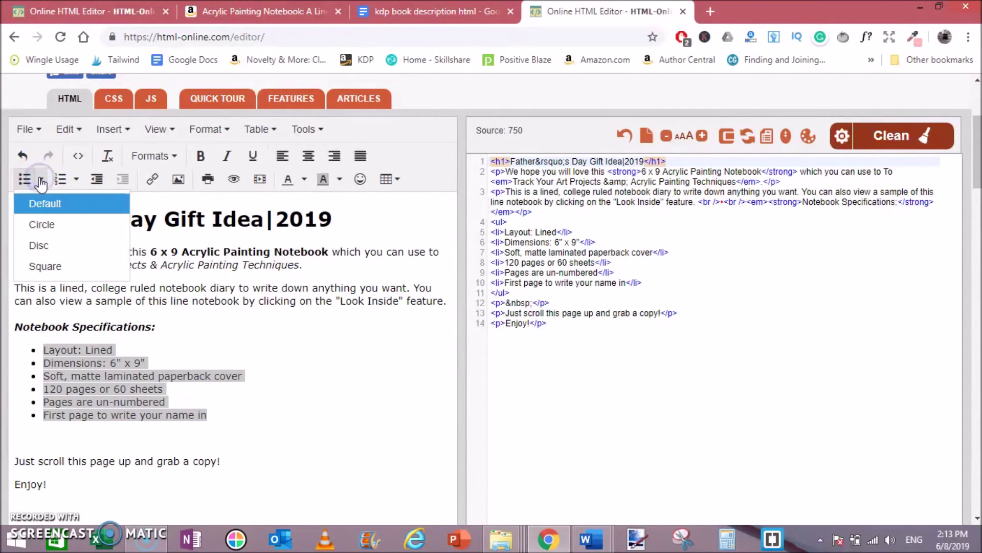
{"action": "left_click", "coordinate": [45, 224]}
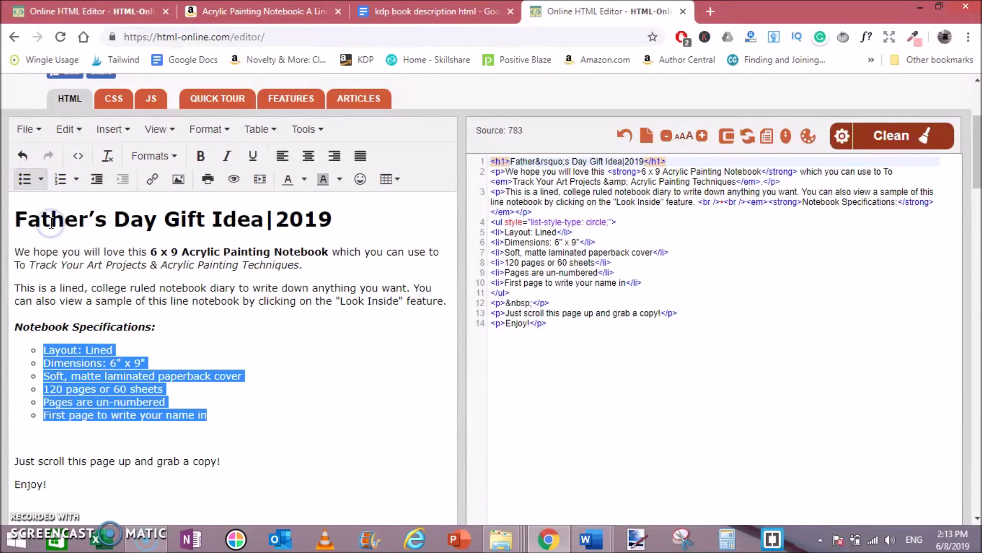
{"action": "left_click", "coordinate": [40, 179]}
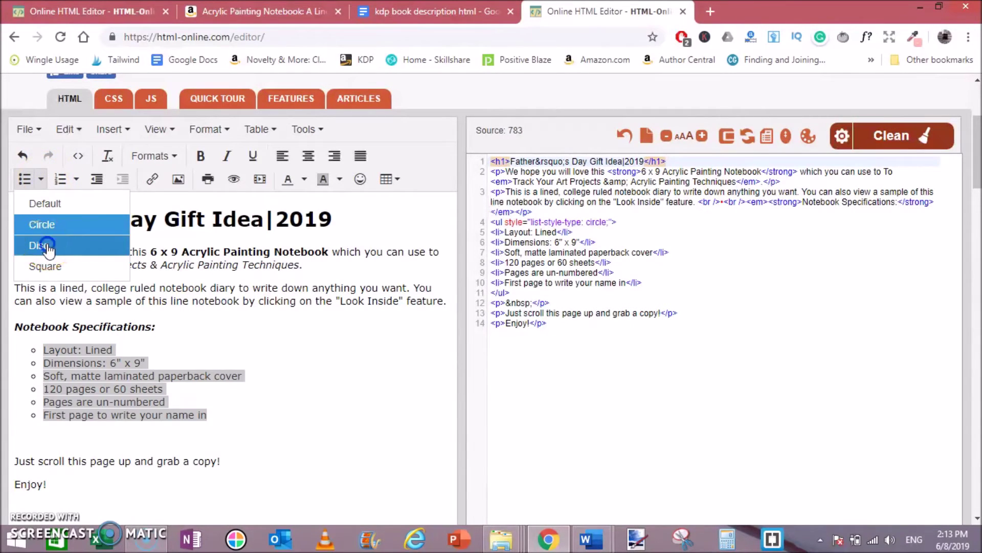
{"action": "left_click", "coordinate": [47, 246]}
{"action": "left_click", "coordinate": [40, 180]}
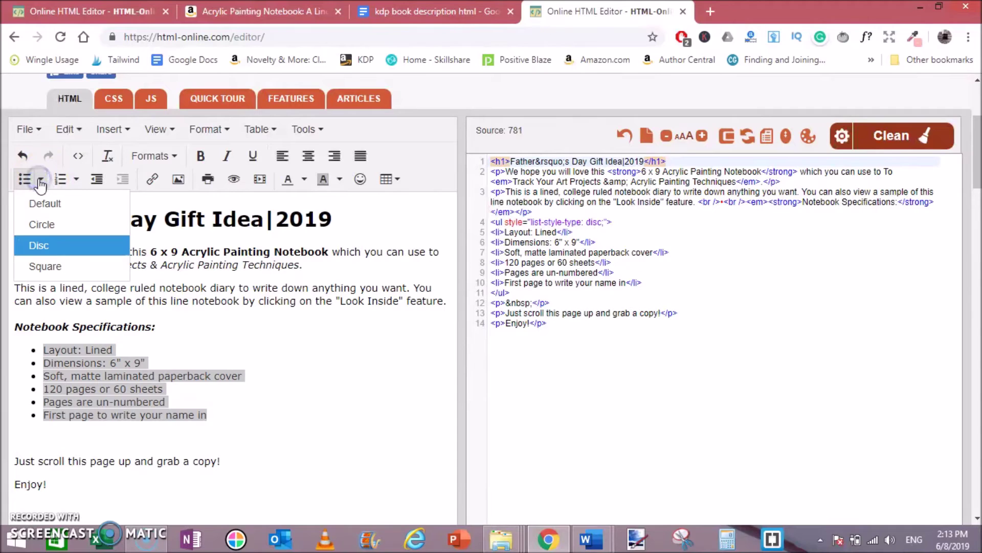
{"action": "left_click", "coordinate": [45, 203]}
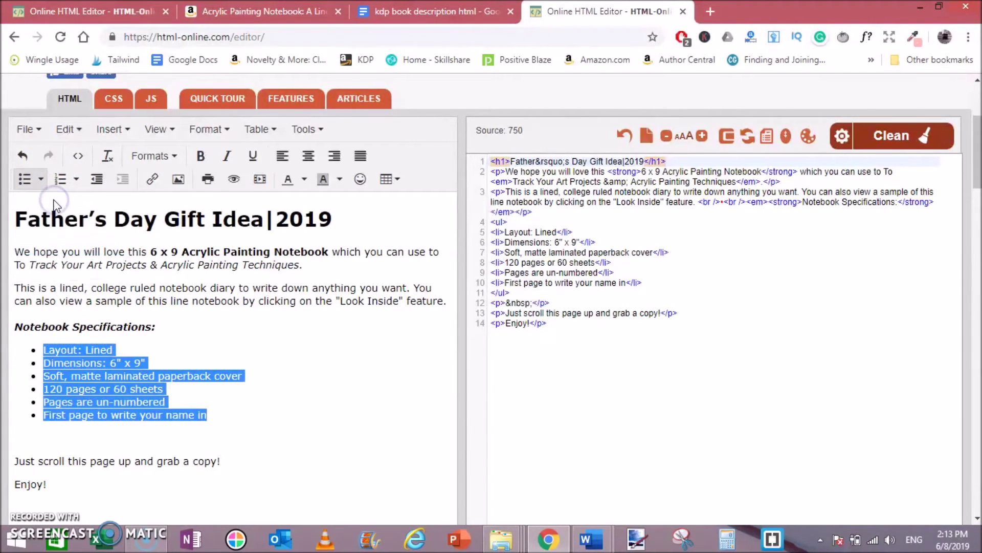
- Check the opening list tag of the specifications in the HTML source
{"action": "left_click", "coordinate": [140, 453]}
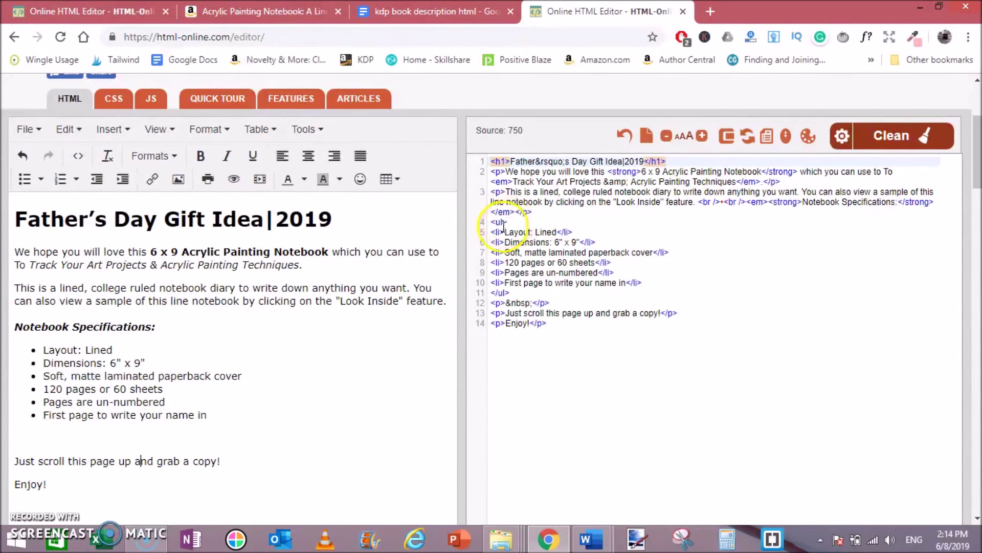
{"action": "left_click_drag", "start_coordinate": [509, 222], "coordinate": [488, 223]}
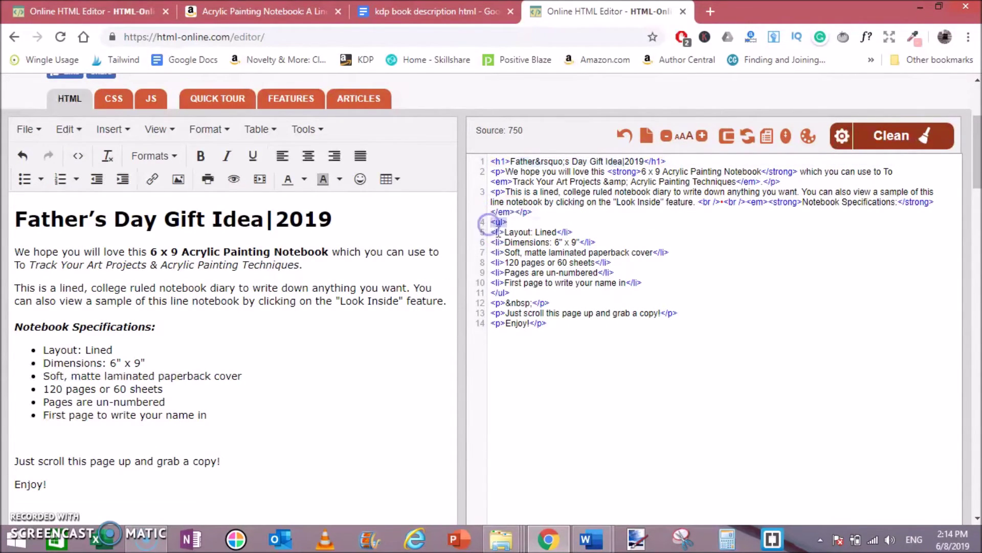
{"action": "left_click", "coordinate": [94, 446]}
- Remove the empty line above "Just scroll this page up and grab a copy!" and make that sentence bold
{"action": "left_click", "coordinate": [14, 460]}
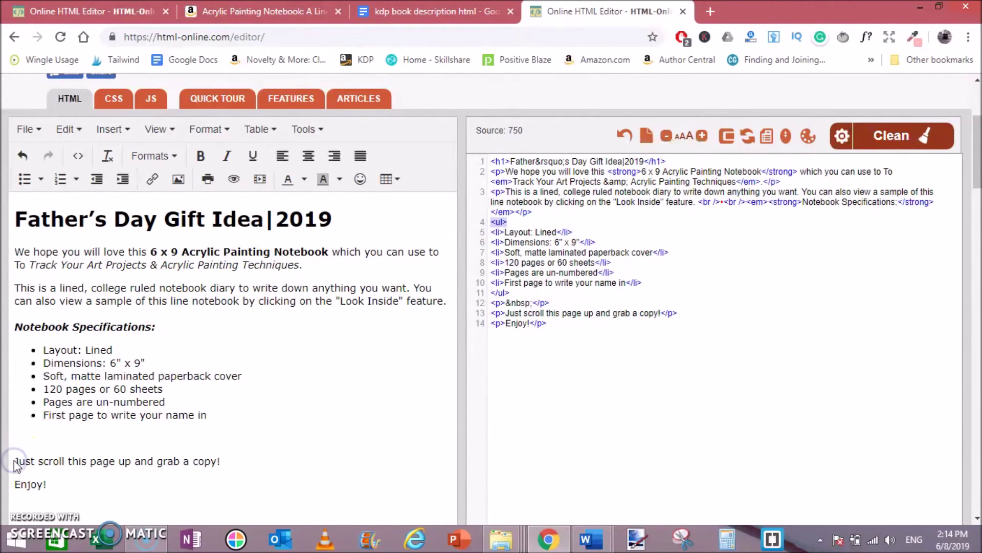
{"action": "key", "text": "BackSpace"}
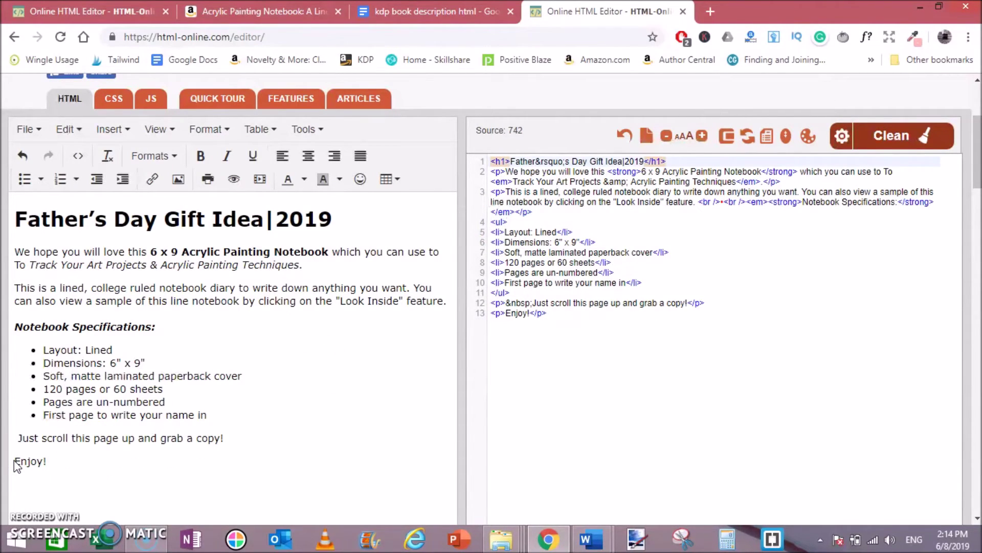
{"action": "triple_click", "coordinate": [103, 436]}
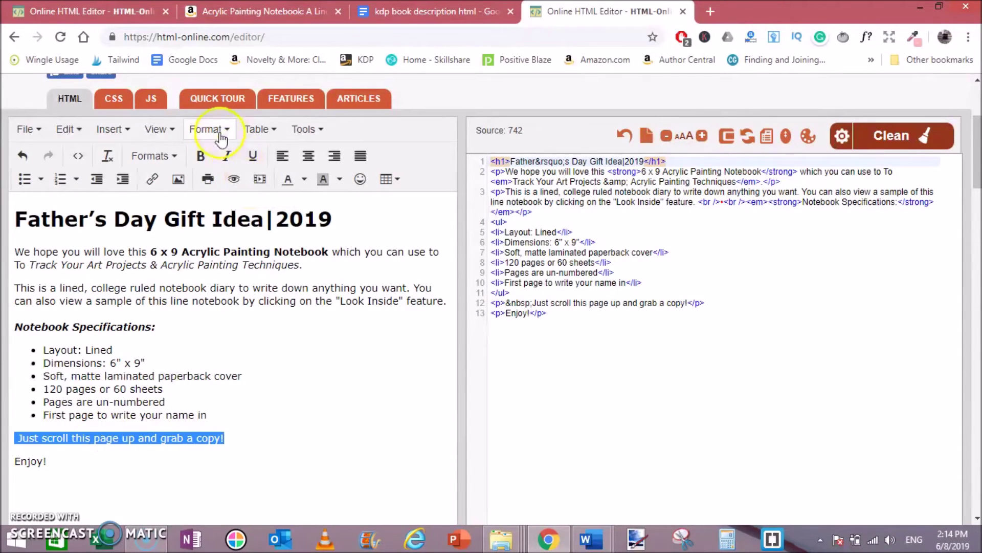
{"action": "left_click", "coordinate": [201, 155]}
{"action": "left_click", "coordinate": [312, 442]}
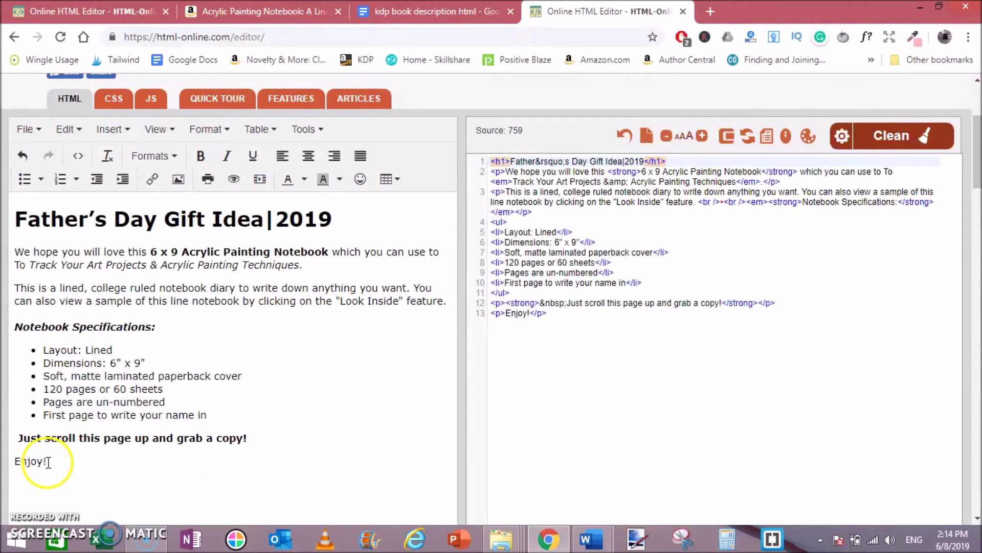
- Italicize the closing line "Enjoy!"
{"action": "triple_click", "coordinate": [30, 462]}
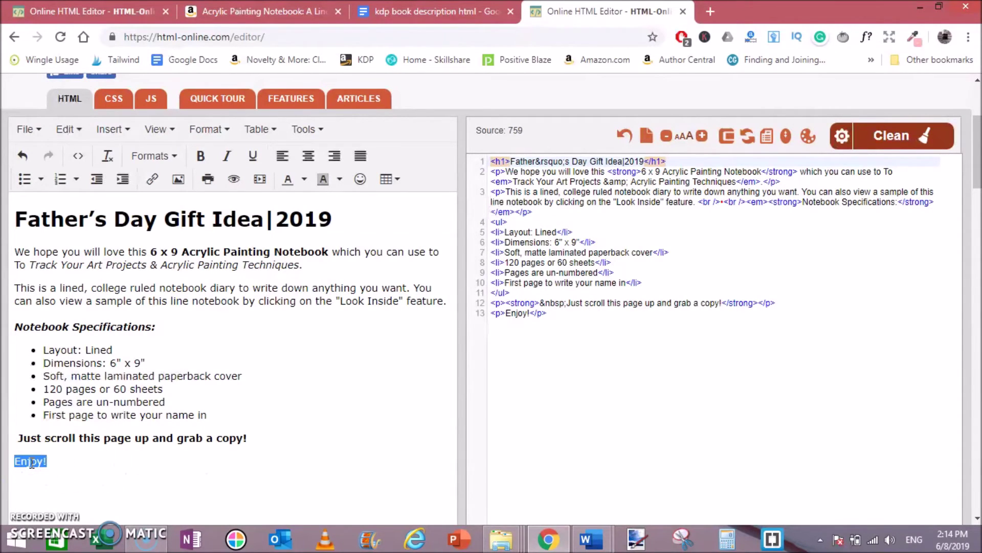
{"action": "left_click", "coordinate": [228, 160]}
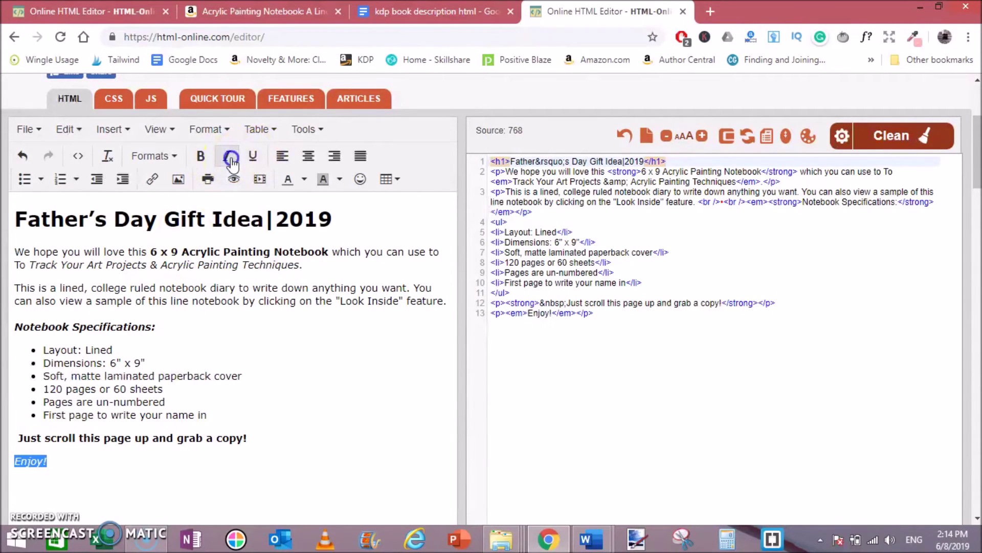
{"action": "left_click", "coordinate": [209, 482]}
- Copy the complete HTML source of the description, from the h1 title line to the "Enjoy!" paragraph
{"action": "left_click", "coordinate": [596, 315]}
{"action": "left_click_drag", "start_coordinate": [596, 315], "coordinate": [489, 160]}
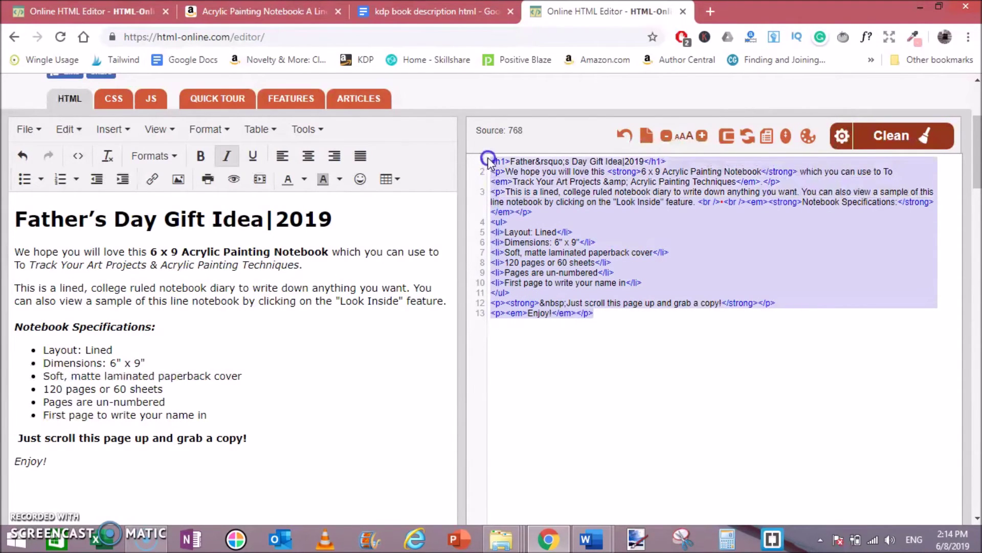
{"action": "right_click", "coordinate": [522, 169]}
{"action": "left_click", "coordinate": [551, 202]}
- Examine the formatted description on the Amazon listing, highlighting it from "Best Gift Idea 2019!" to "Enjoy!"
{"action": "key", "text": "ctrl+shift+Tab"}
{"action": "key", "text": "ctrl+shift+Tab"}
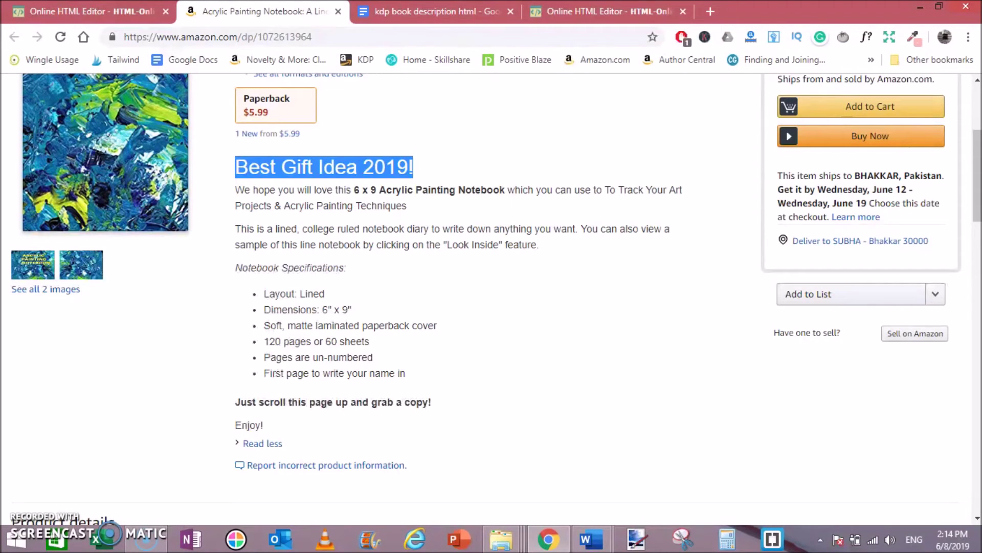
{"action": "left_click_drag", "start_coordinate": [977, 179], "coordinate": [979, 147]}
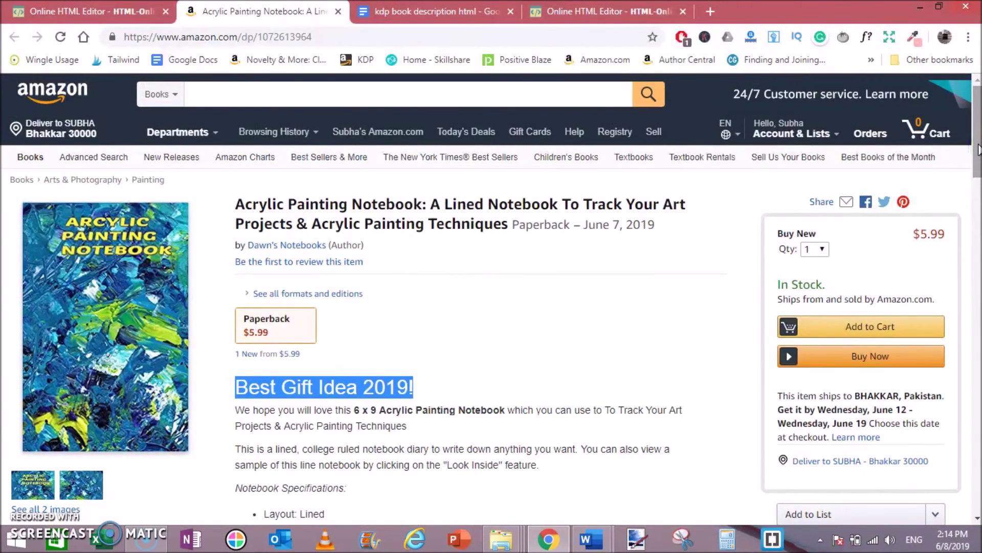
{"action": "scroll", "coordinate": [978, 148], "scroll_direction": "down", "scroll_amount": 3}
{"action": "left_click", "coordinate": [628, 180]}
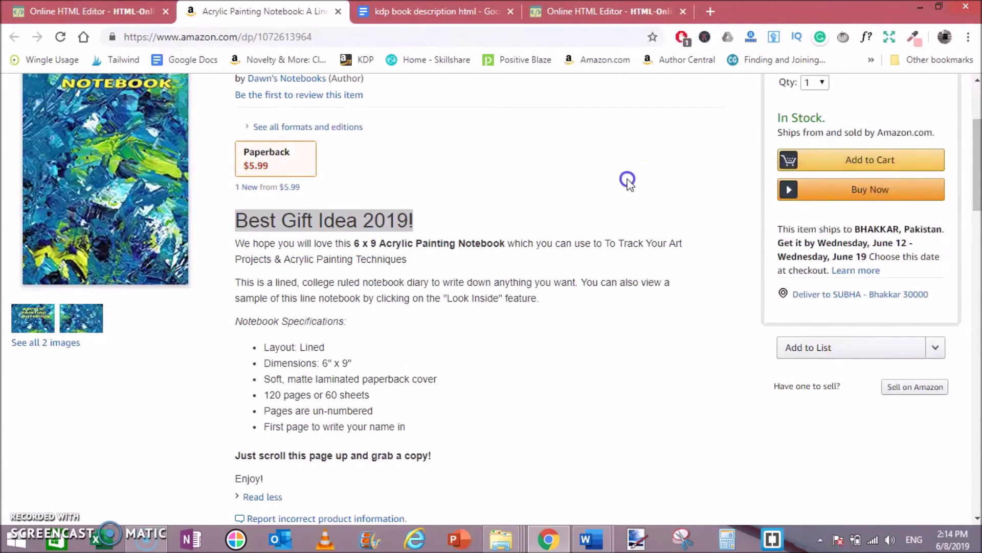
{"action": "left_click", "coordinate": [422, 328]}
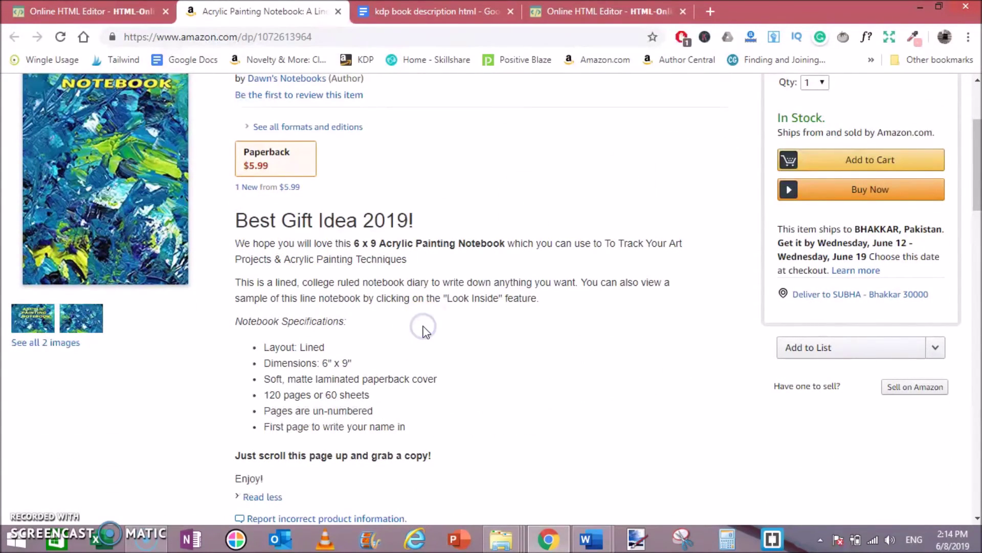
{"action": "left_click_drag", "start_coordinate": [235, 217], "coordinate": [447, 473]}
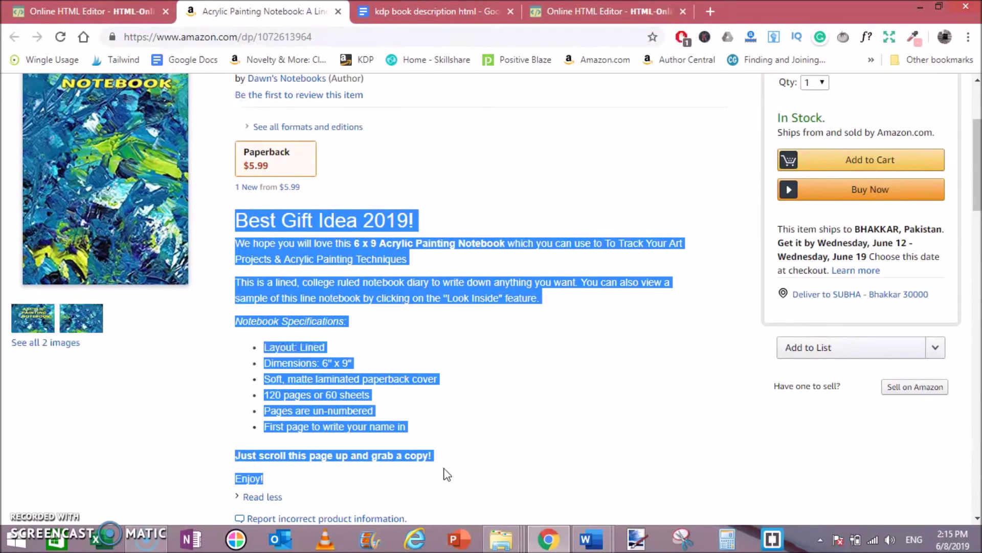
- Return to the "kdp book description html" title document in Google Docs
{"action": "left_click_drag", "start_coordinate": [979, 152], "coordinate": [978, 119]}
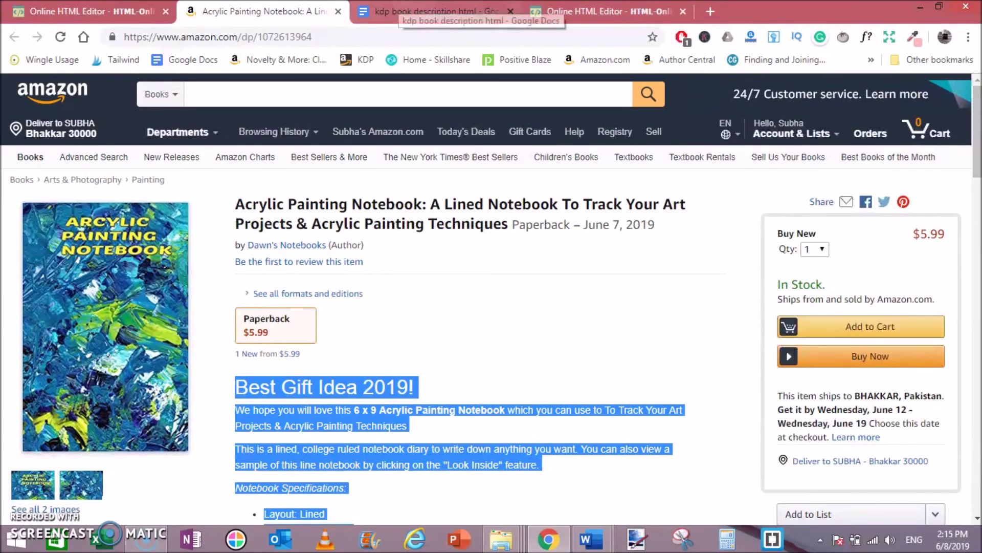
{"action": "left_click", "coordinate": [435, 12]}
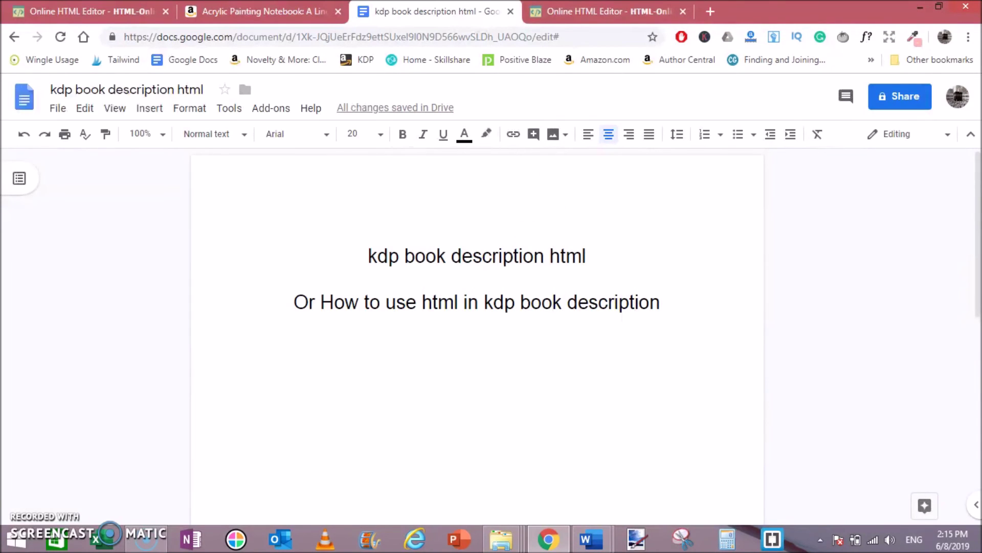
- Open YouTube in a new browser tab, go to the account's Creator Studio dashboard and view the channel from there
{"action": "left_click", "coordinate": [710, 12]}
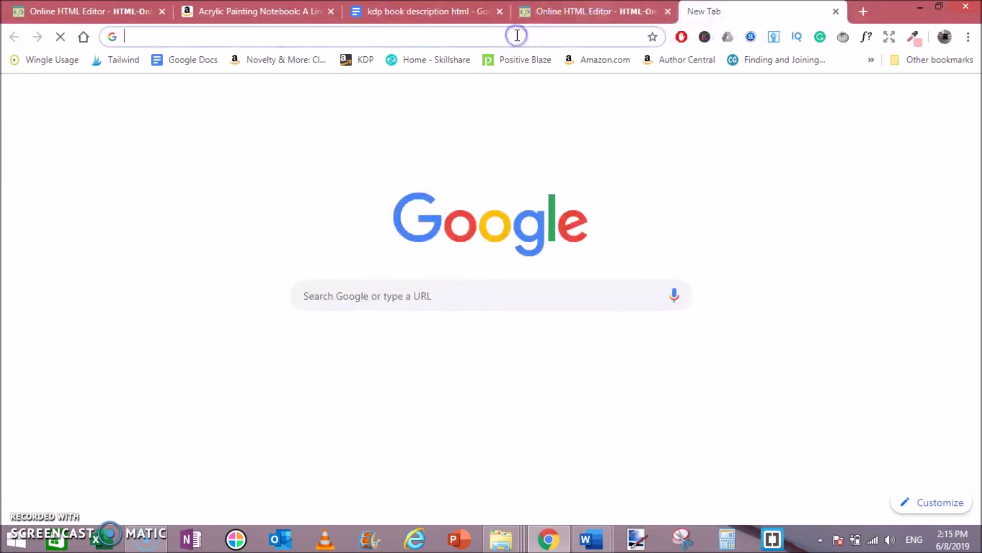
{"action": "type", "text": "y"}
{"action": "key", "text": "Return"}
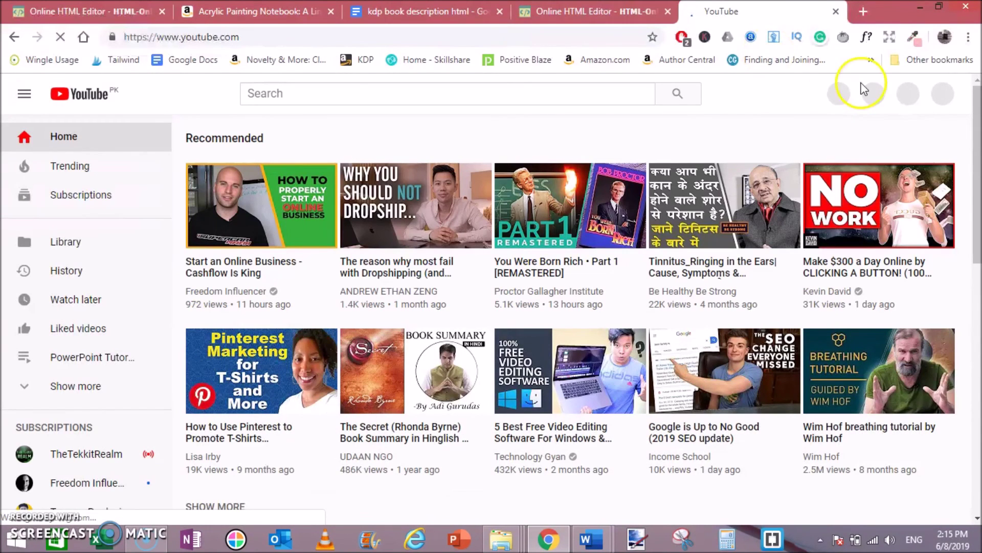
{"action": "left_click", "coordinate": [941, 94]}
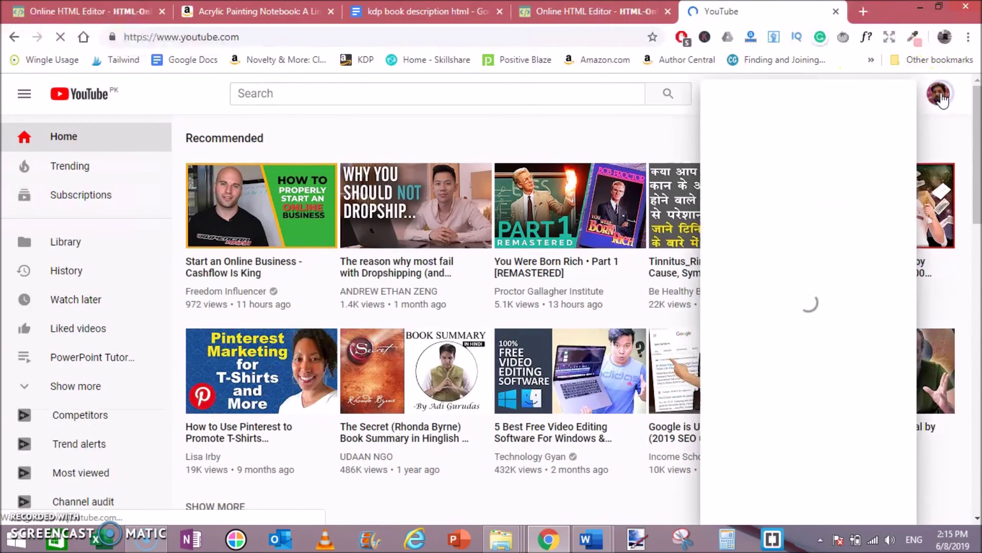
{"action": "left_click", "coordinate": [781, 231]}
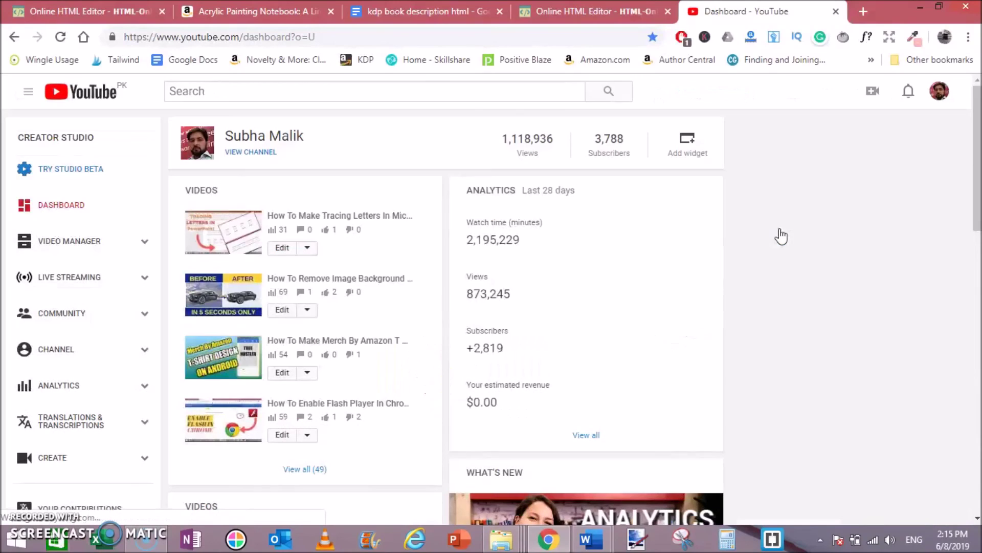
{"action": "left_click", "coordinate": [266, 153]}
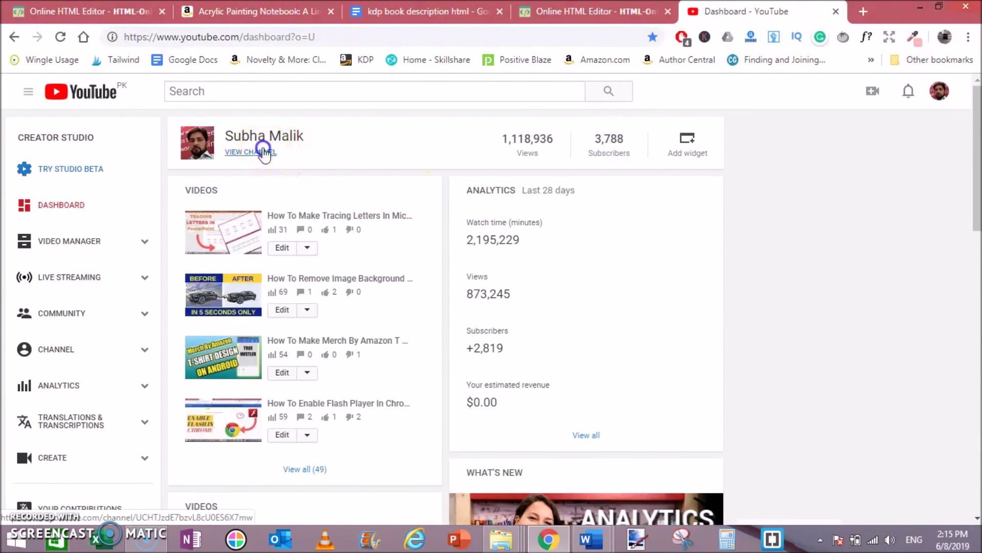